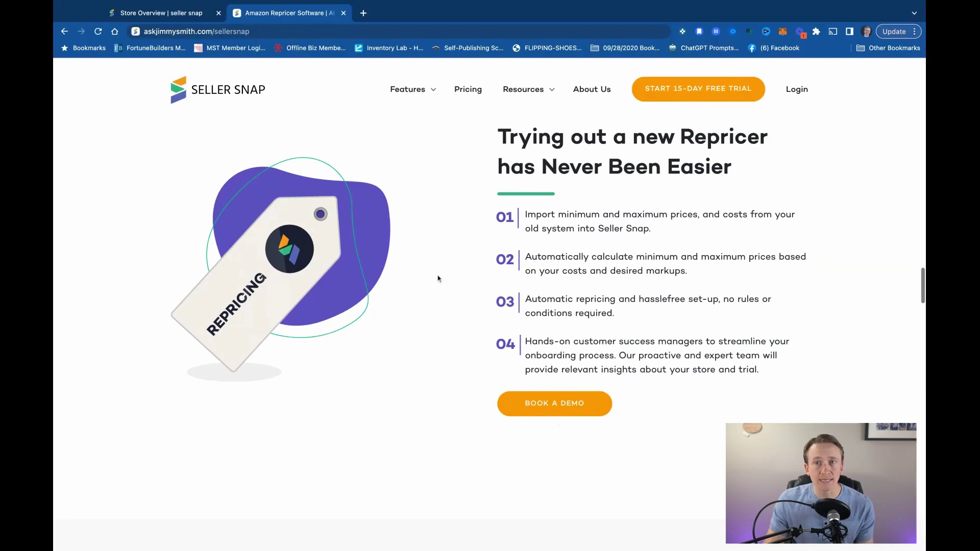
Switch to the Seller Snap store overview and review its actionable insight tiles, totals, listing charts and 7-day revenue chart.
click(196, 14)
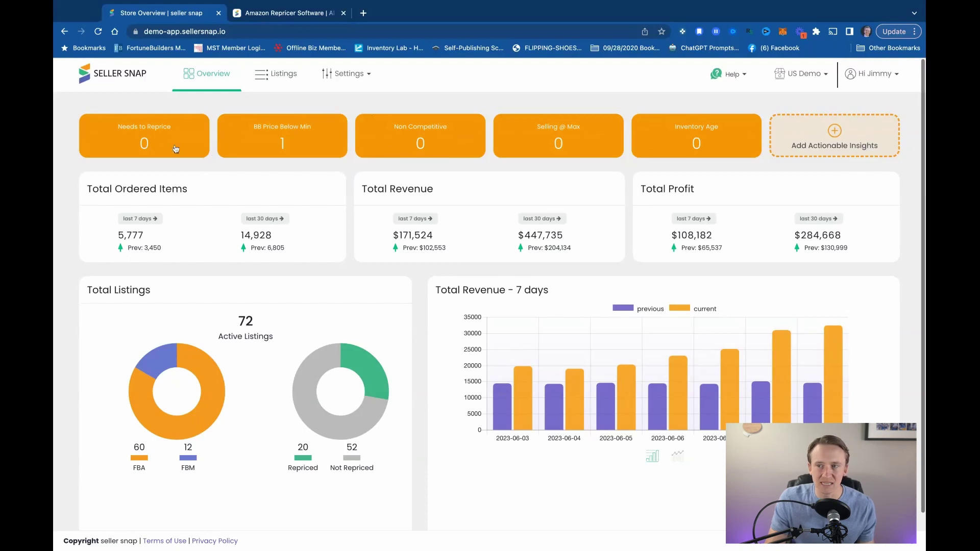
scroll(203, 252, down, 2)
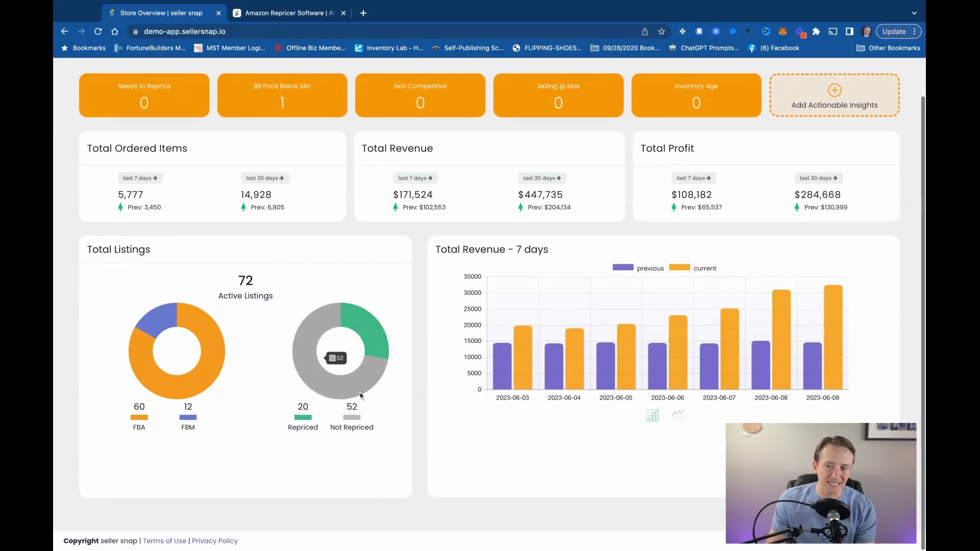
scroll(462, 442, up, 1)
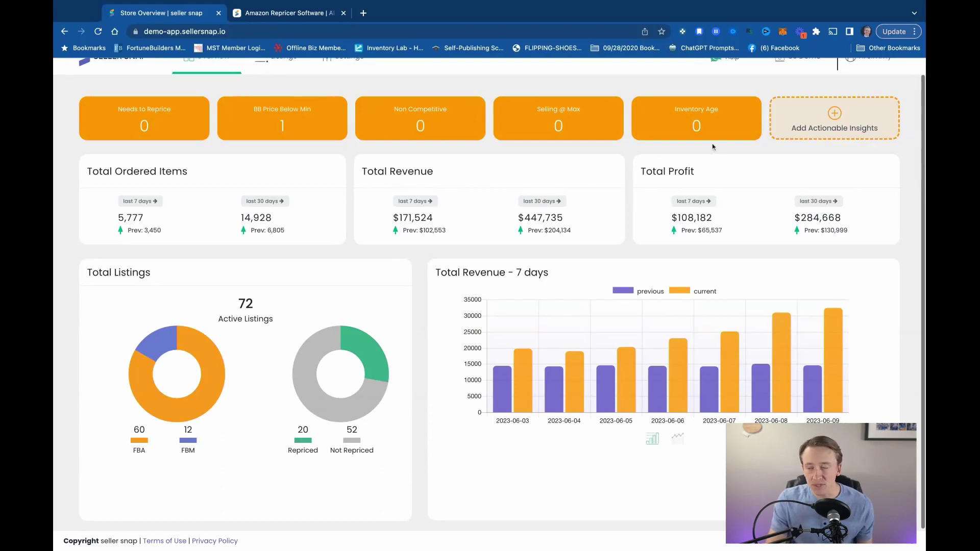
scroll(705, 225, up, 1)
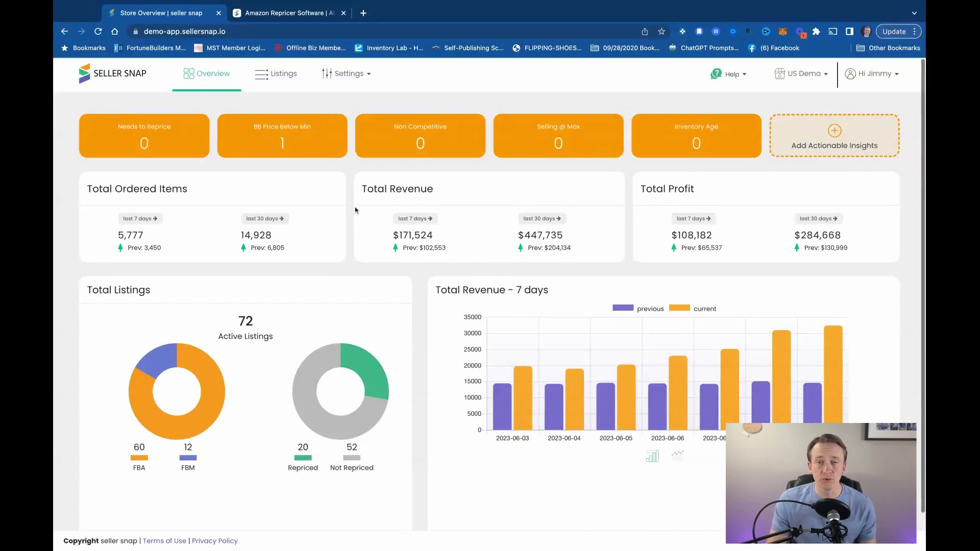
Open the Listings page and review its analytics chart, metric totals and saved view filters.
click(276, 76)
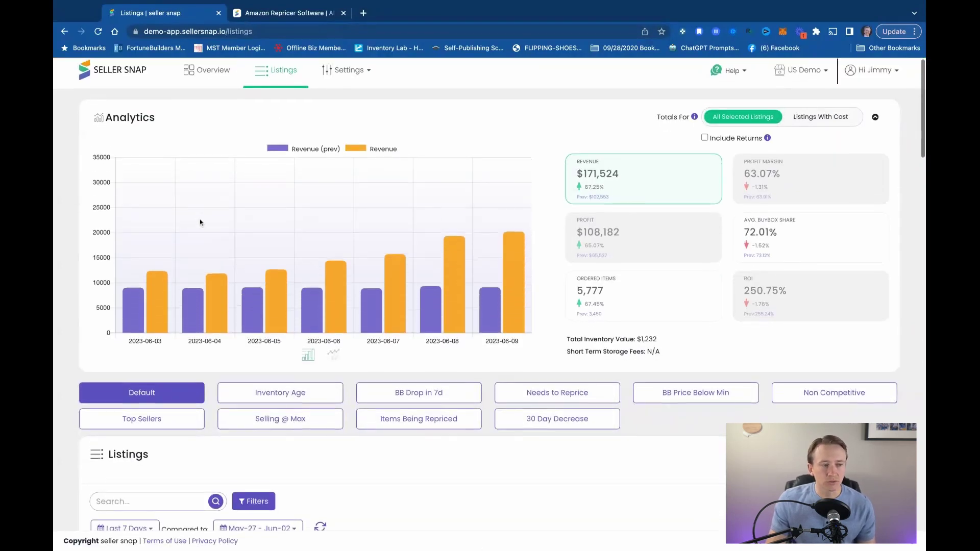
scroll(118, 328, down, 1)
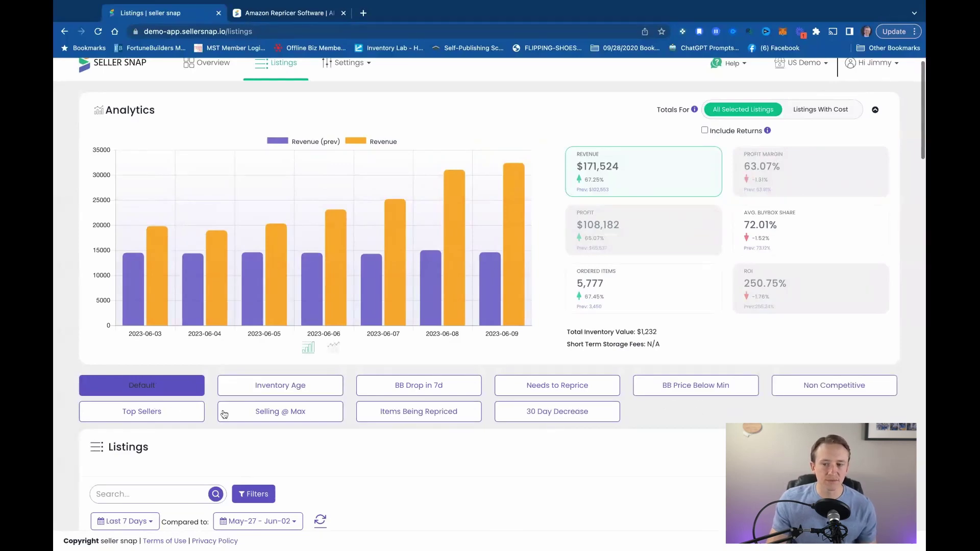
scroll(340, 418, down, 3)
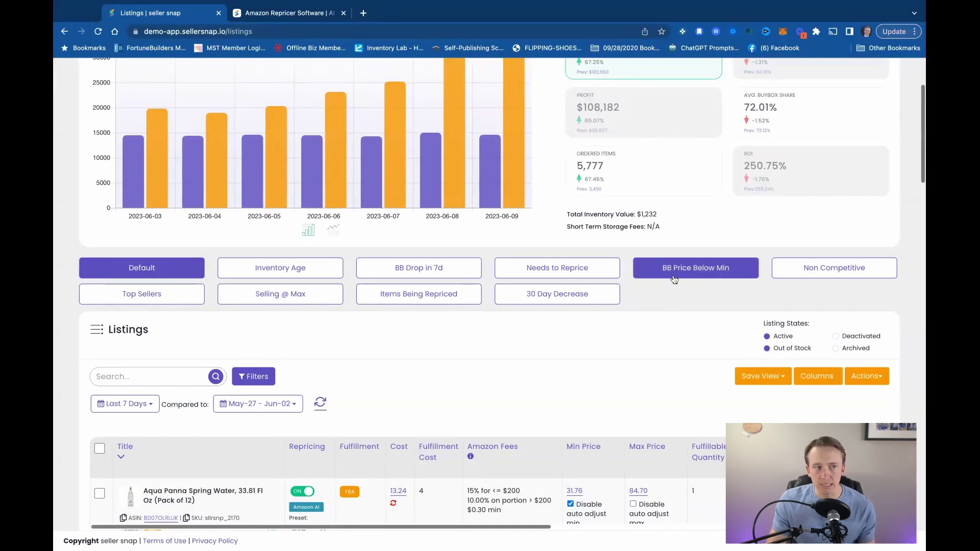
scroll(491, 374, down, 1)
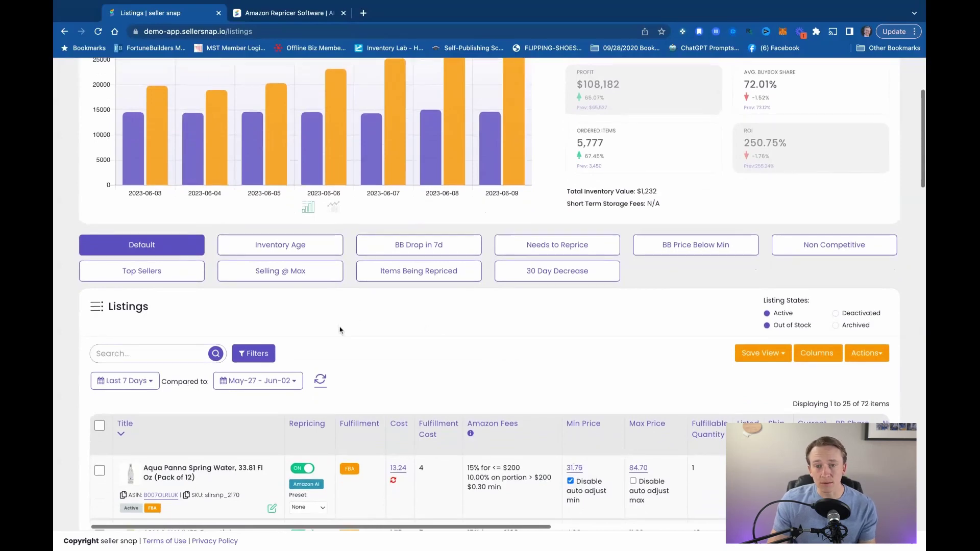
Review the first rows of the listings table and check the repricing preset choices for the Aqua Panna Spring Water listing.
scroll(342, 329, down, 1)
scroll(342, 331, down, 5)
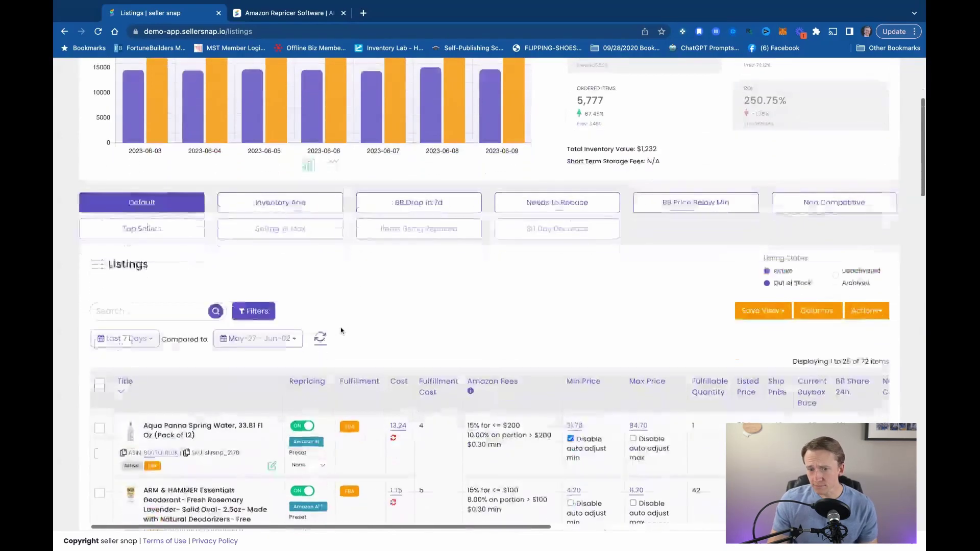
scroll(342, 344, down, 1)
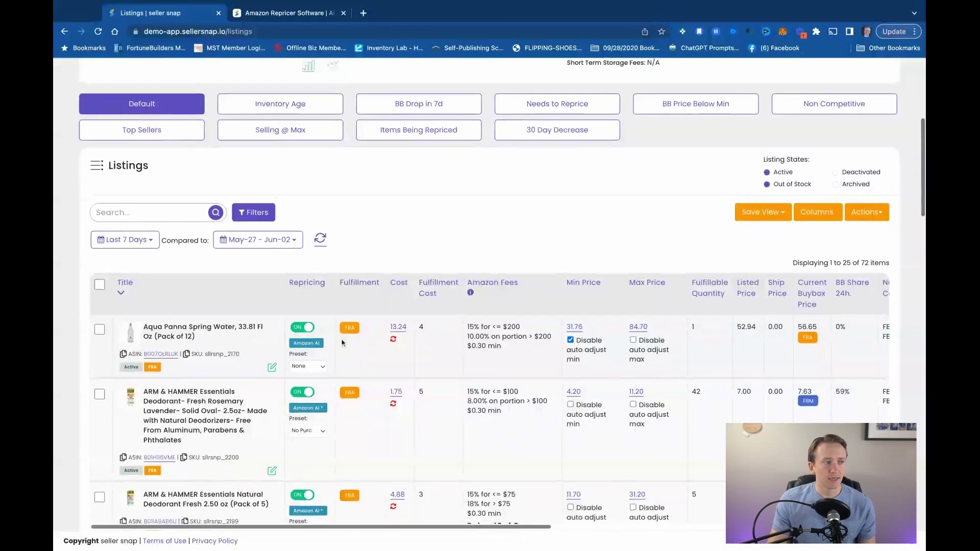
scroll(490, 306, up, 1)
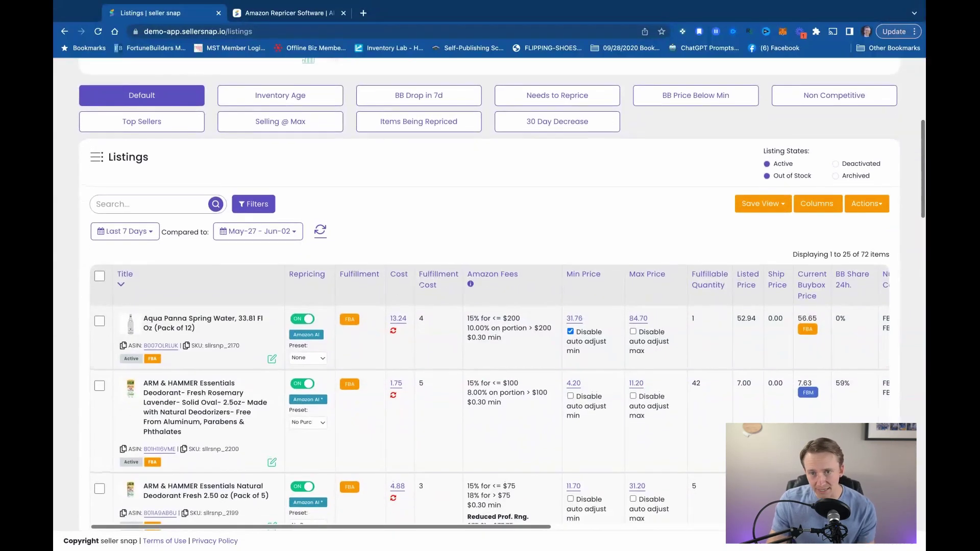
scroll(489, 294, down, 2)
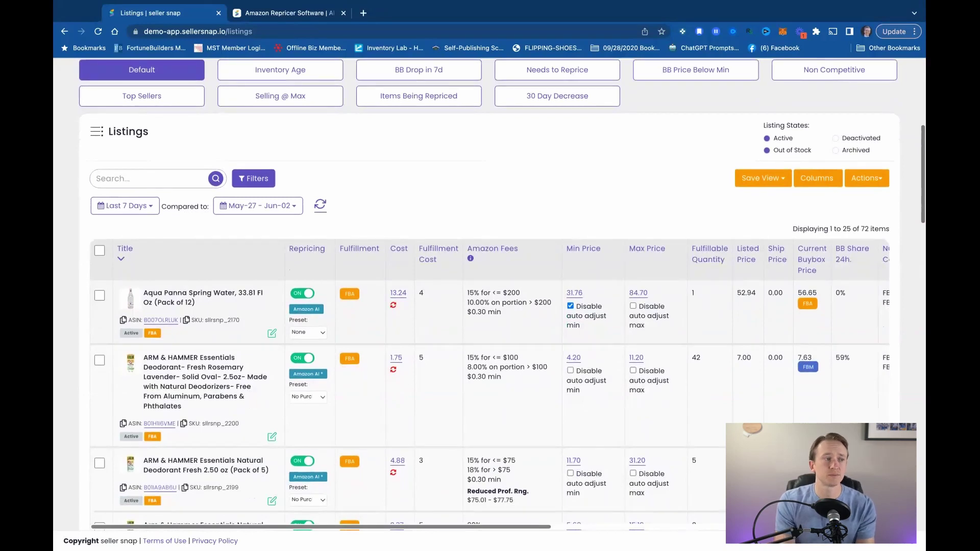
scroll(214, 325, down, 1)
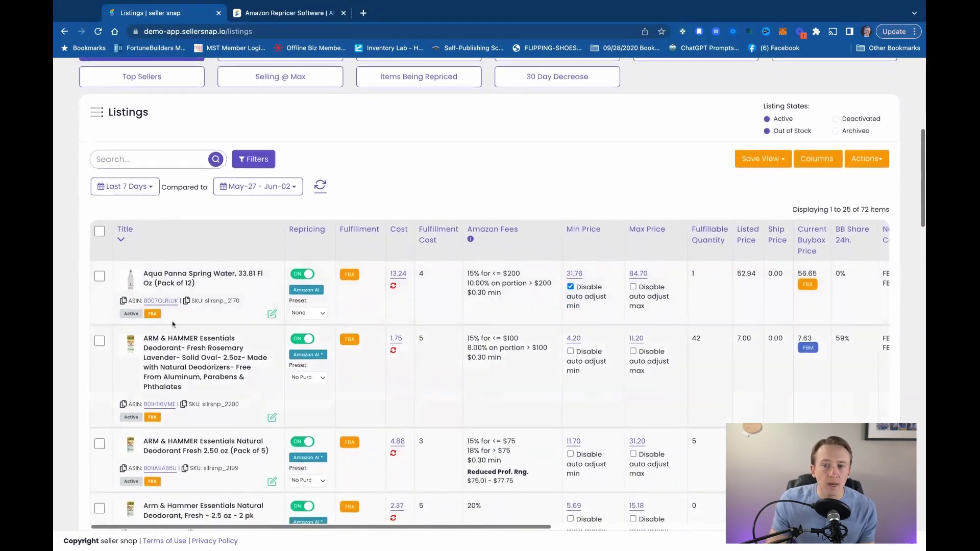
click(317, 313)
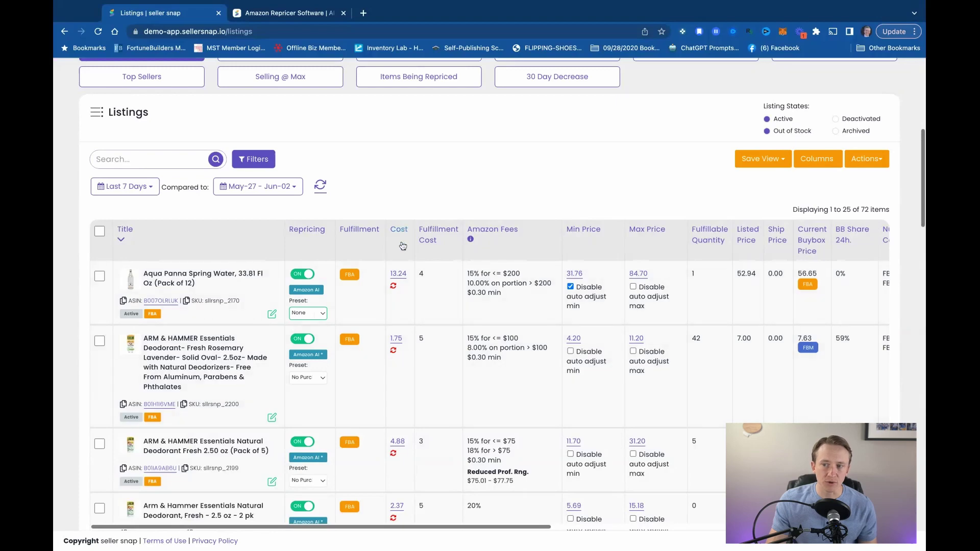
Examine the remaining listings table columns, from cost and min/max price across to ROI and average win price.
scroll(402, 309, down, 1)
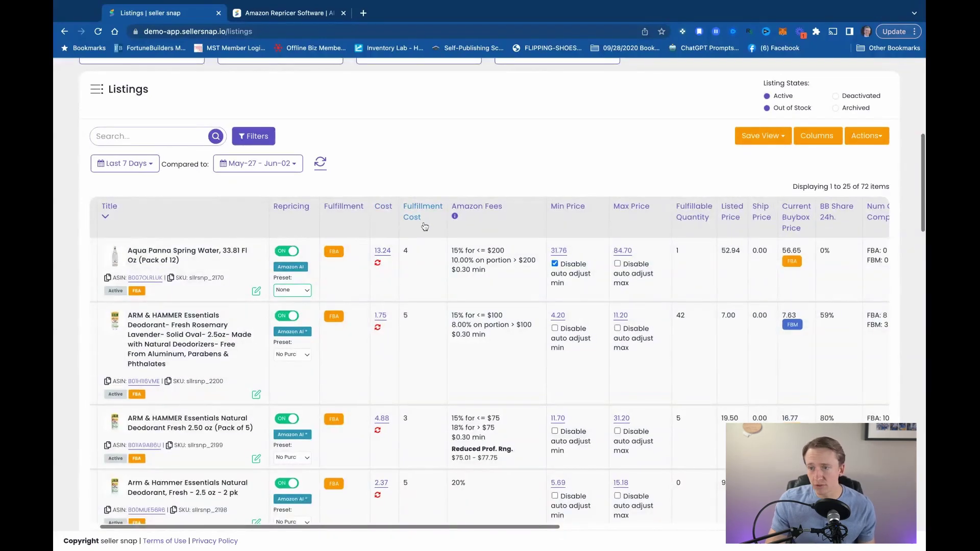
scroll(495, 222, right, 3)
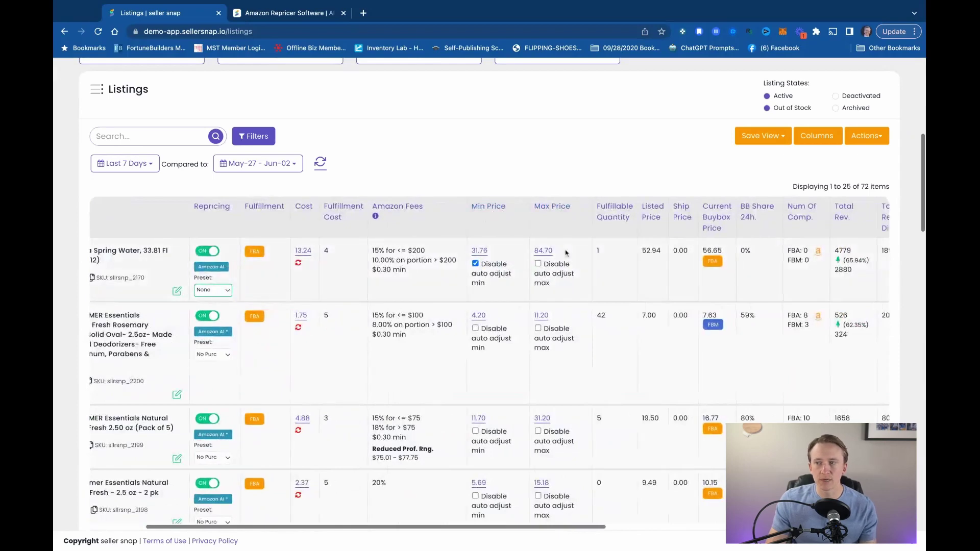
scroll(566, 253, right, 10)
scroll(566, 252, right, 3)
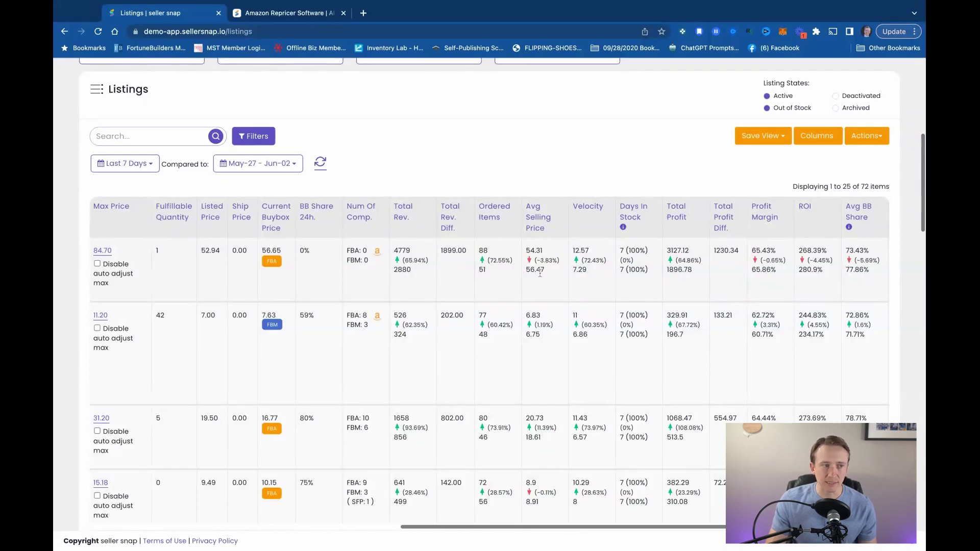
scroll(551, 290, right, 3)
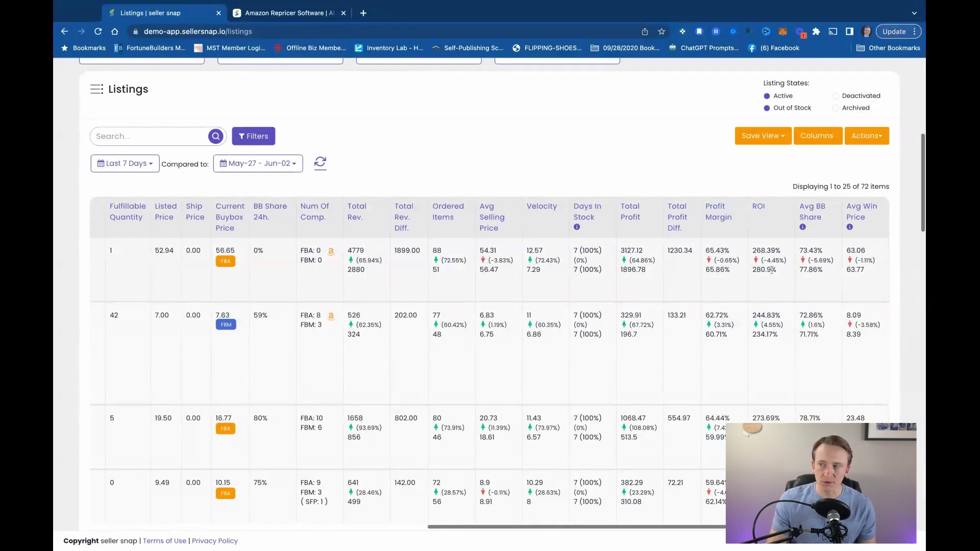
Open the help article on Avg BB Share, highlight its overview sentences while reading, and close the article.
click(803, 228)
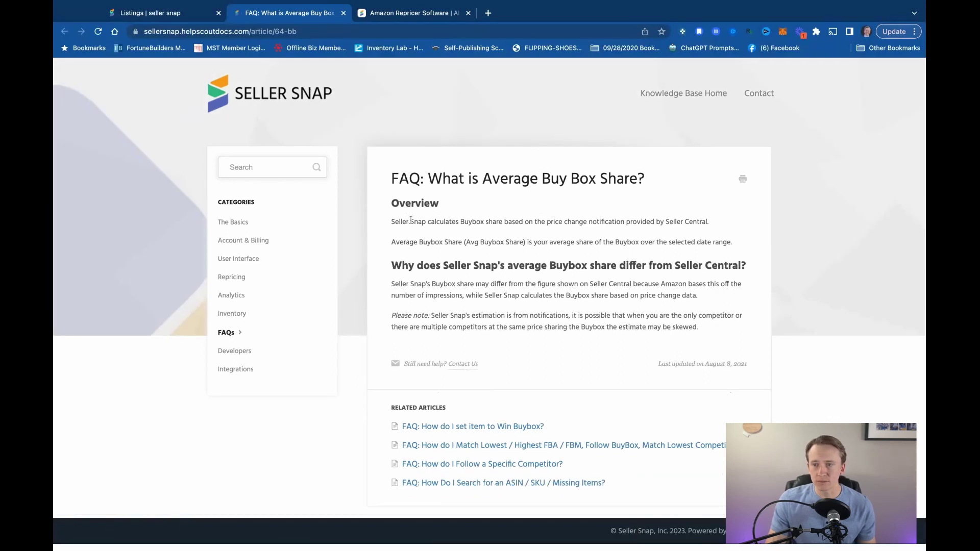
drag(389, 225, 710, 223)
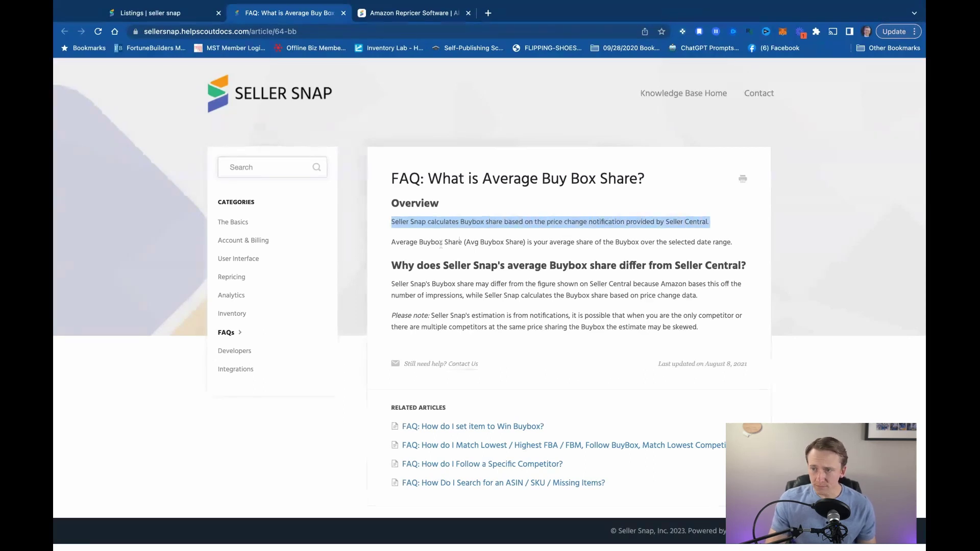
click(401, 253)
drag(555, 250, 741, 248)
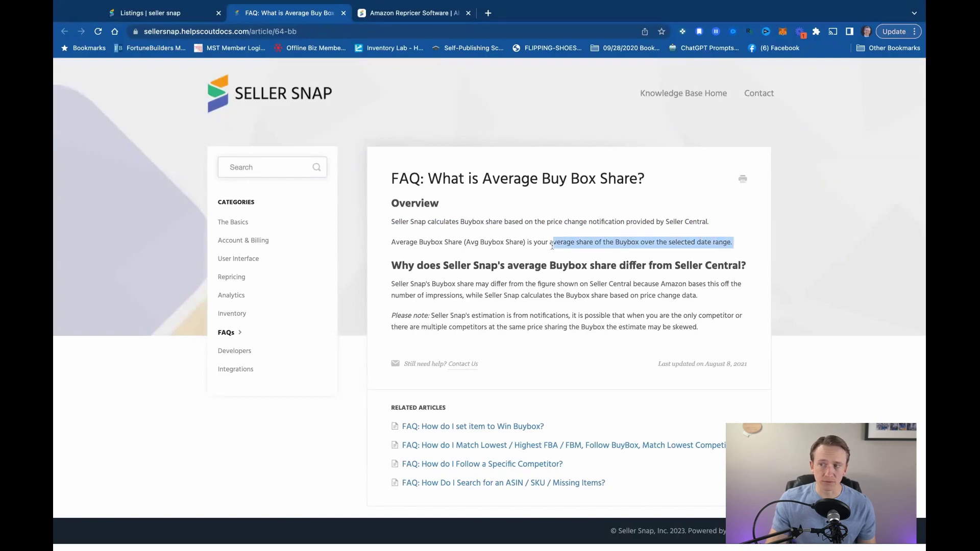
click(344, 12)
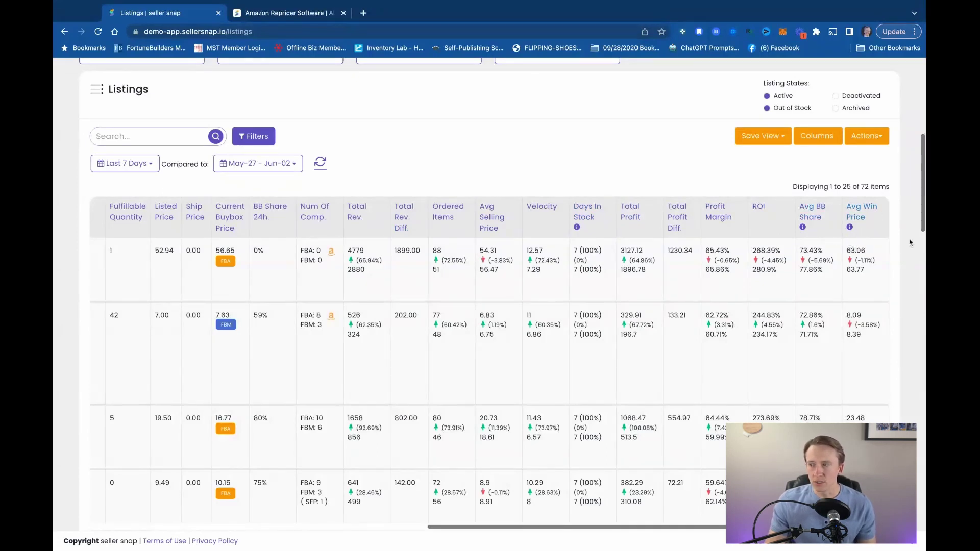
Open the help article on Avg Win Price, highlight that metric's definition in the glossary, and return to the listings.
click(849, 228)
scroll(471, 193, down, 3)
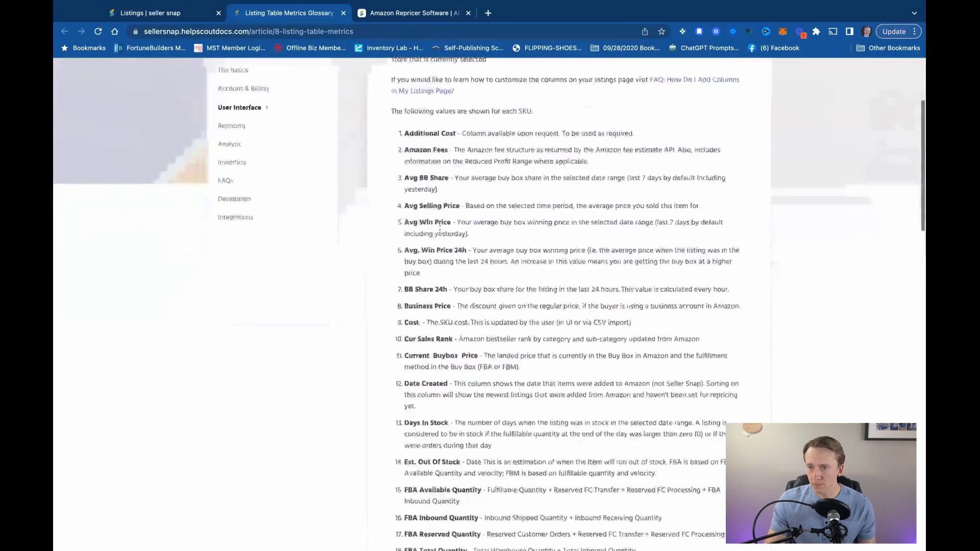
scroll(470, 193, up, 3)
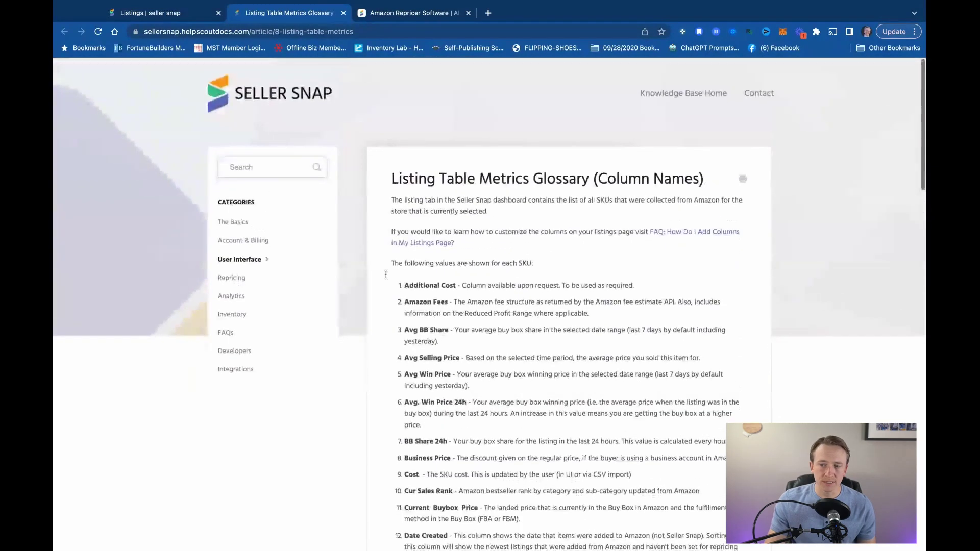
drag(453, 375, 469, 386)
triple_click(396, 376)
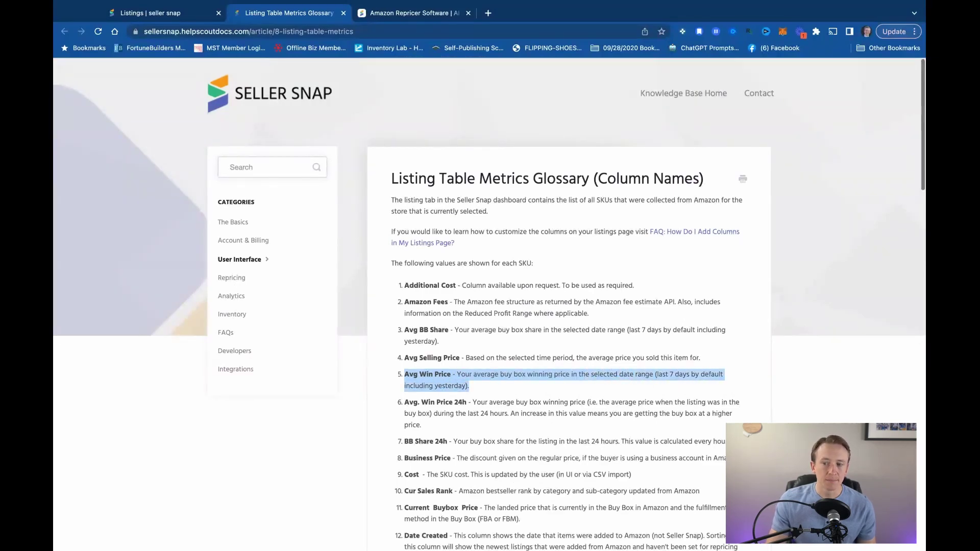
click(167, 15)
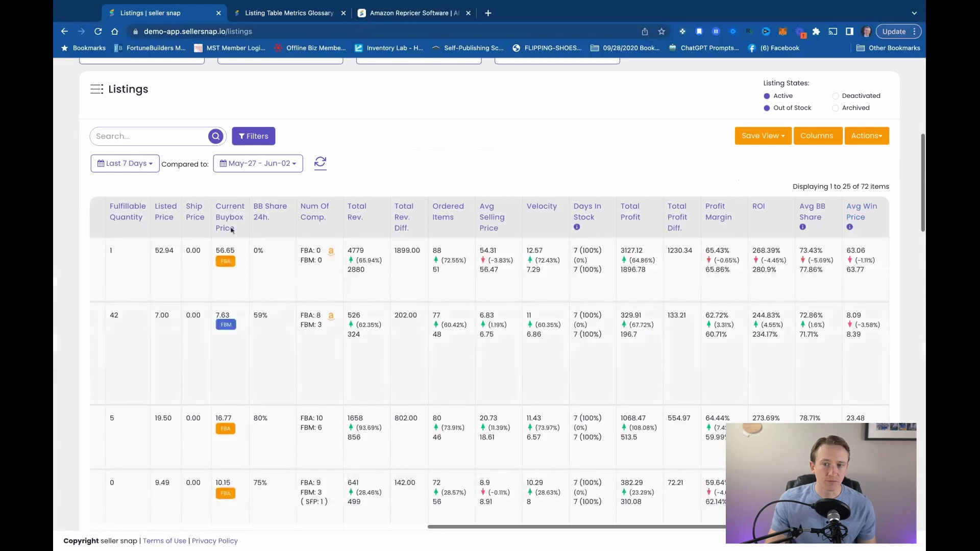
Check the date range choices for the listings table and dismiss them without changing the range.
click(136, 169)
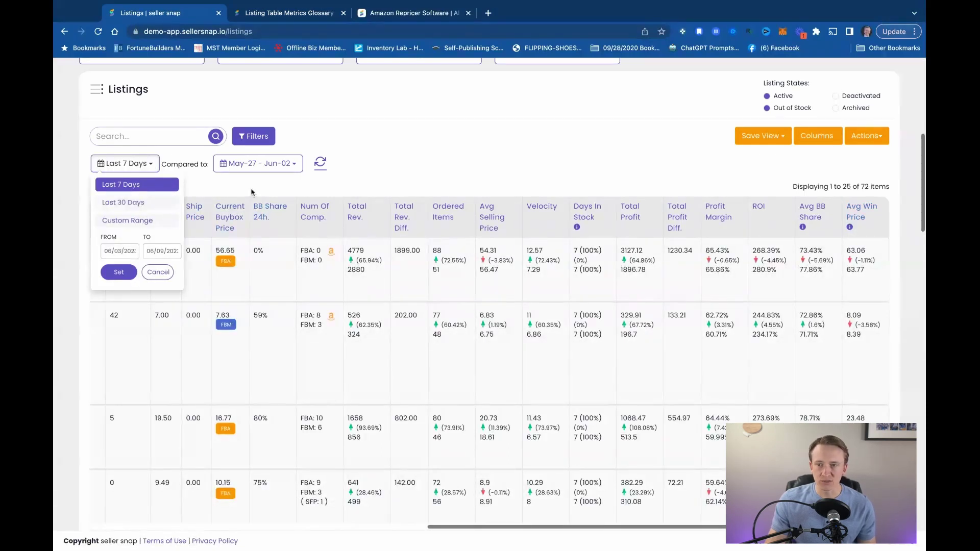
click(345, 244)
scroll(363, 258, left, 10)
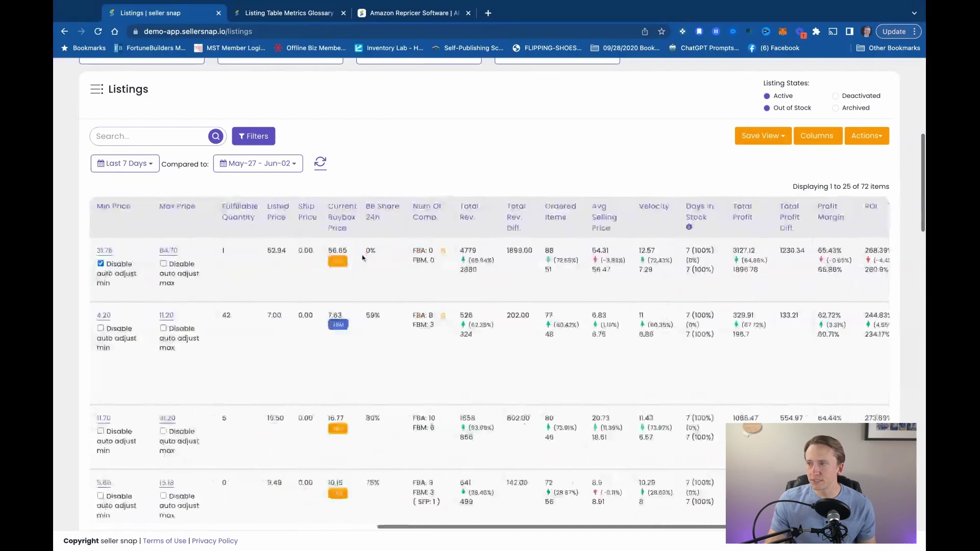
Open the column settings, look through the hidden and visible column lists, and close them without applying changes.
click(810, 139)
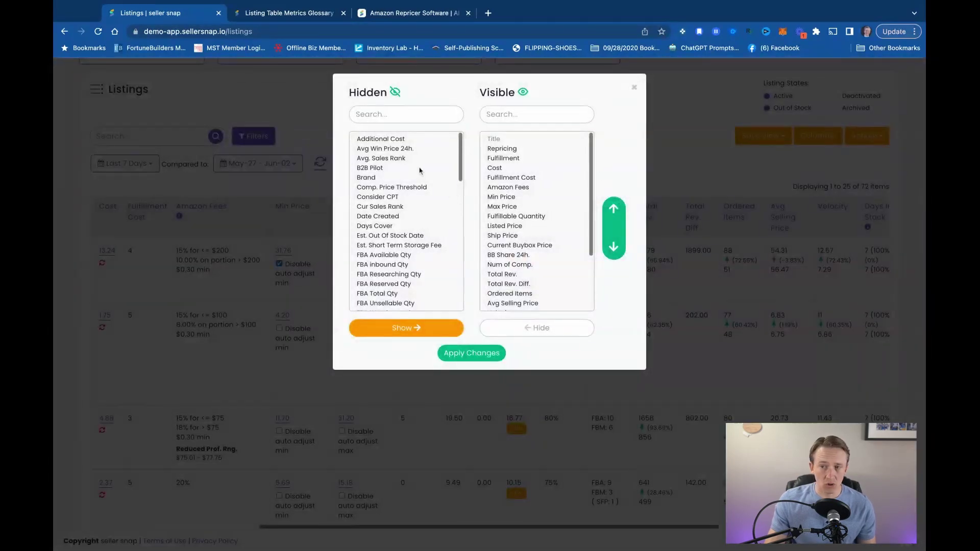
scroll(420, 171, down, 15)
scroll(419, 171, down, 5)
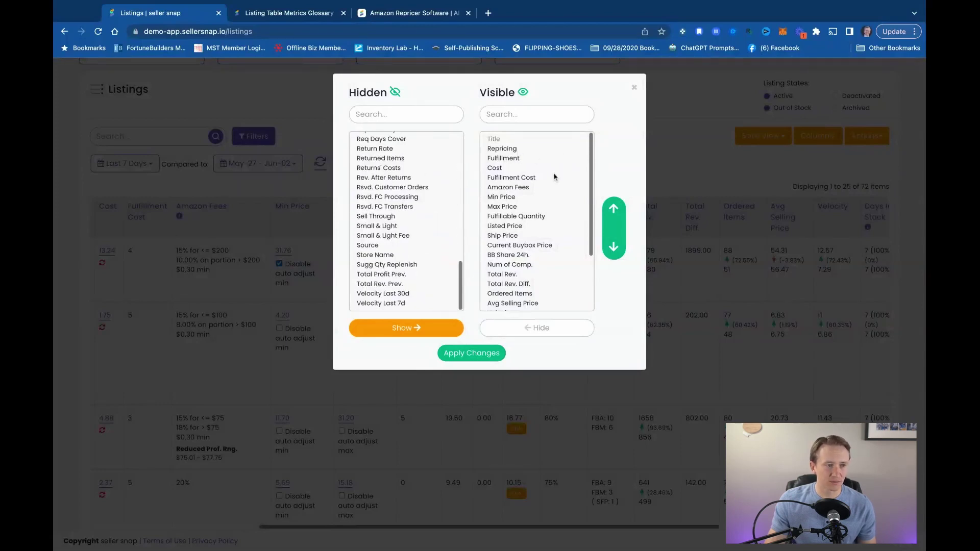
scroll(555, 177, down, 1)
scroll(554, 177, down, 3)
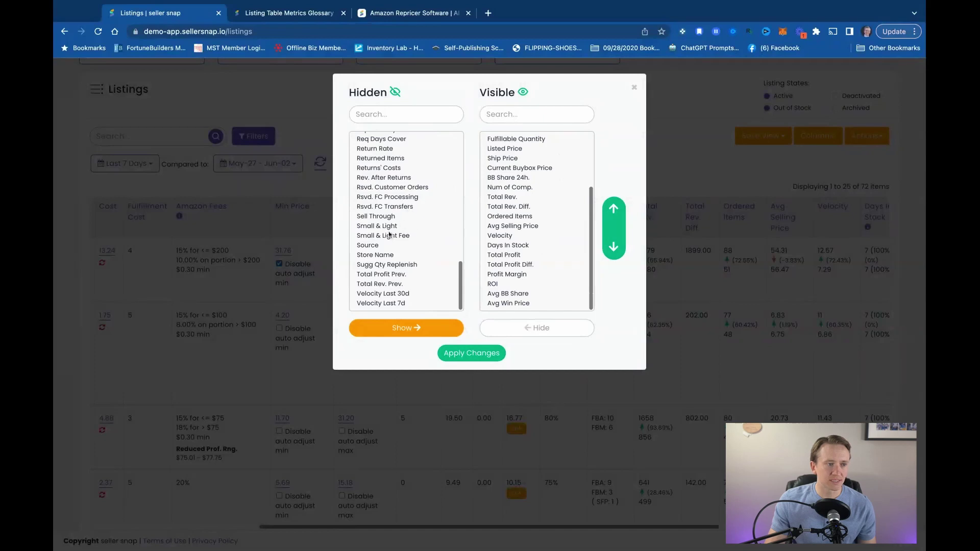
scroll(389, 233, up, 15)
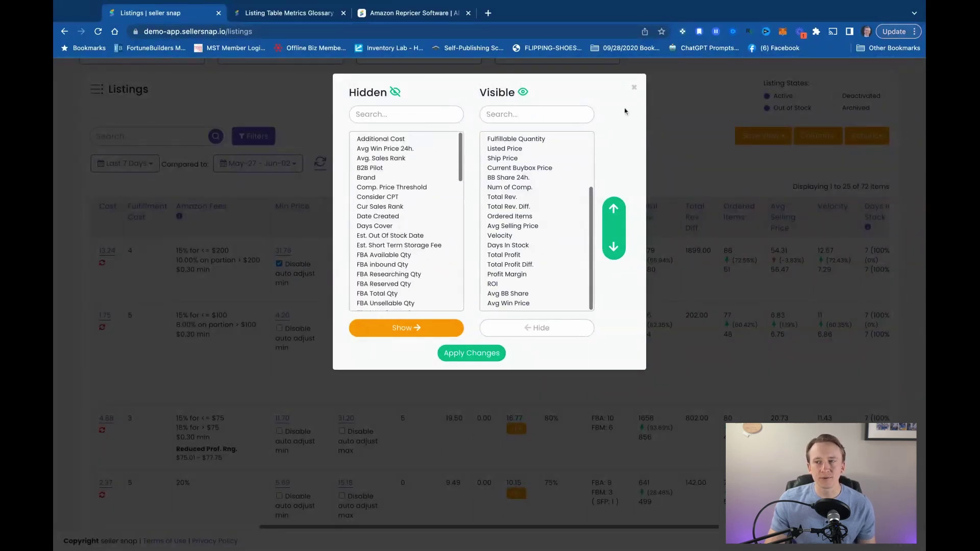
scroll(538, 179, up, 4)
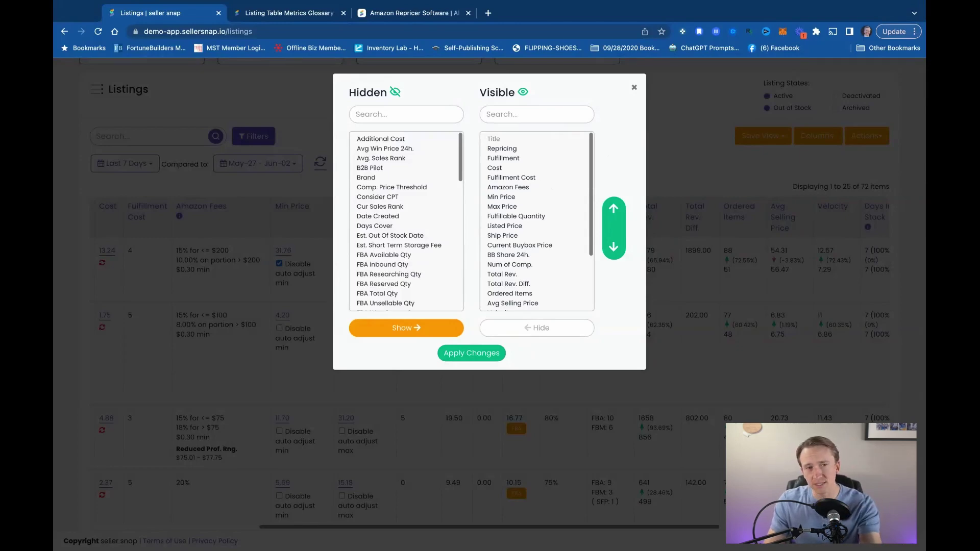
click(635, 87)
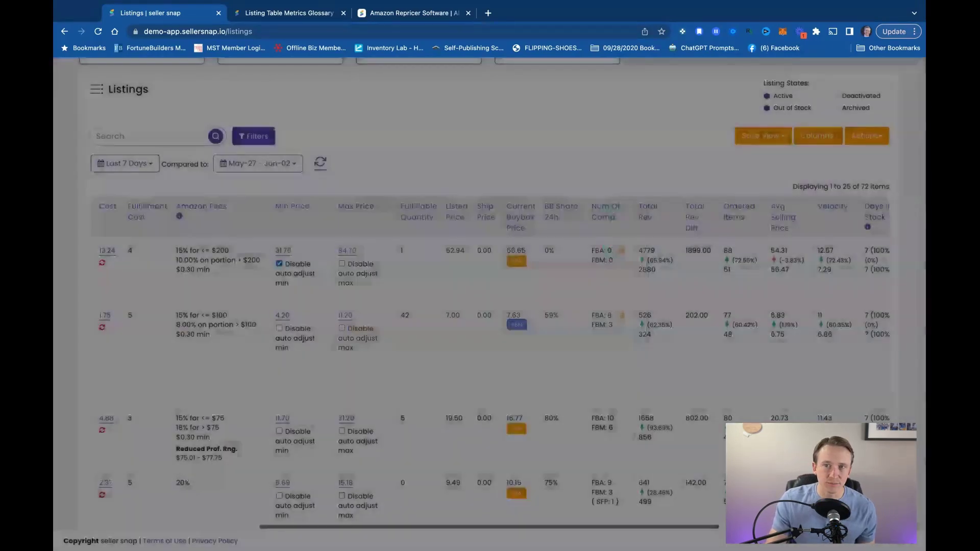
scroll(247, 182, up, 6)
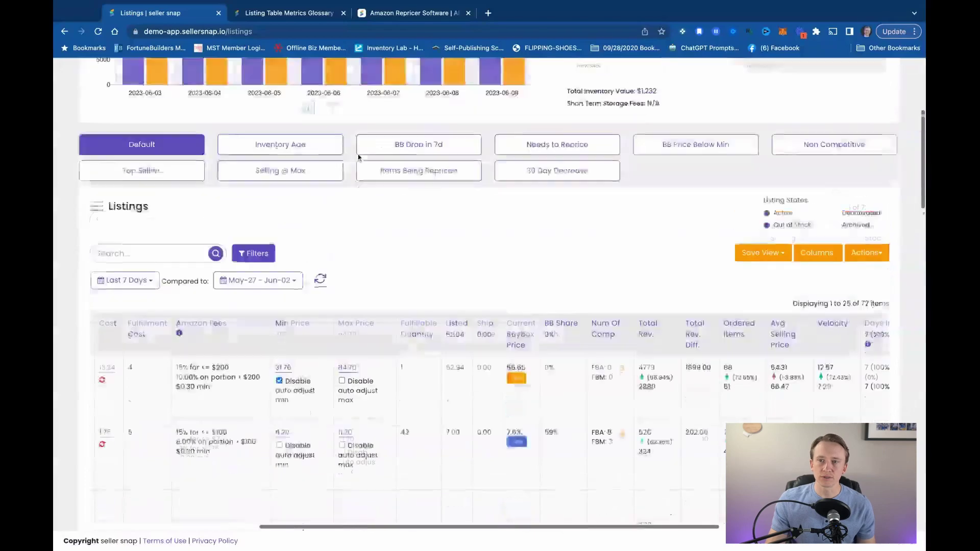
Open the store settings, view the general options, and read the Buy Box Price Guard description in the repricing settings.
scroll(247, 182, up, 2)
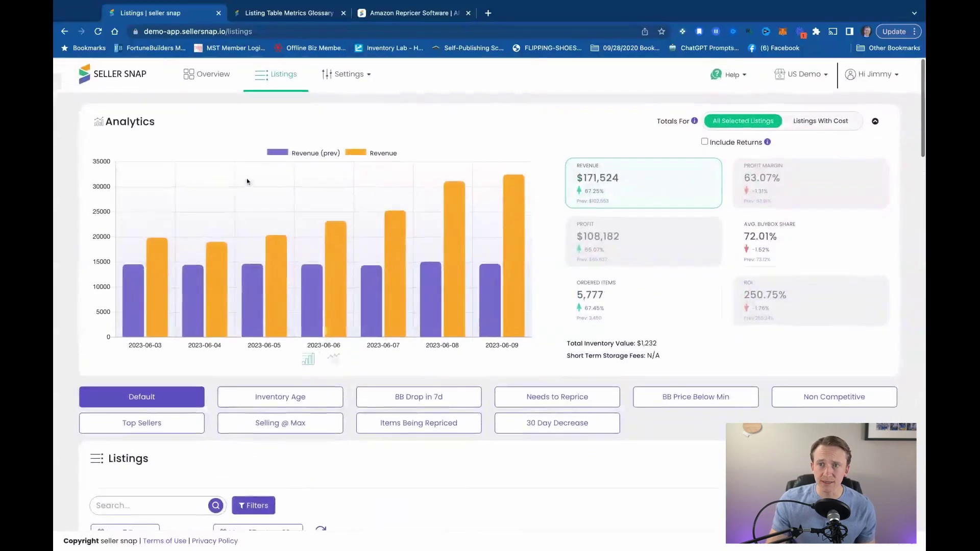
click(346, 74)
click(346, 112)
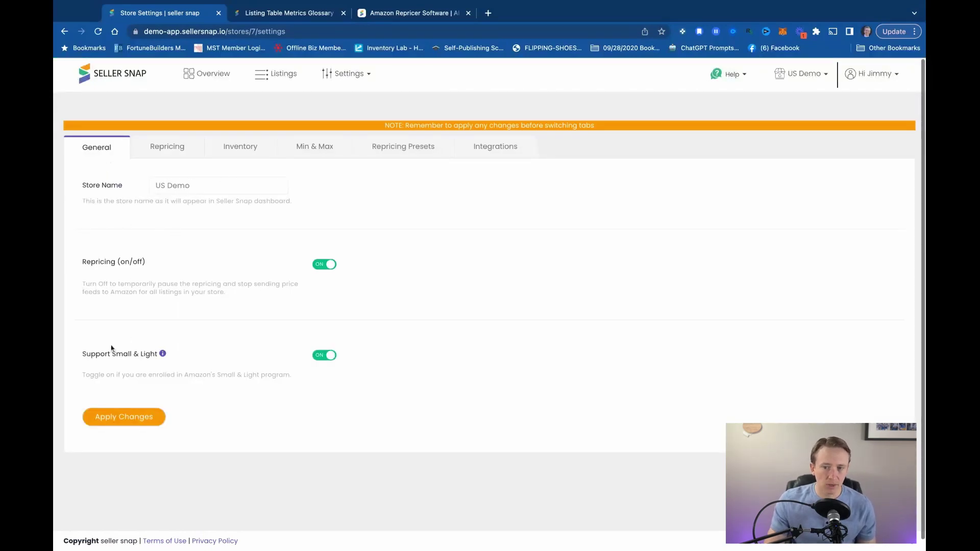
click(171, 153)
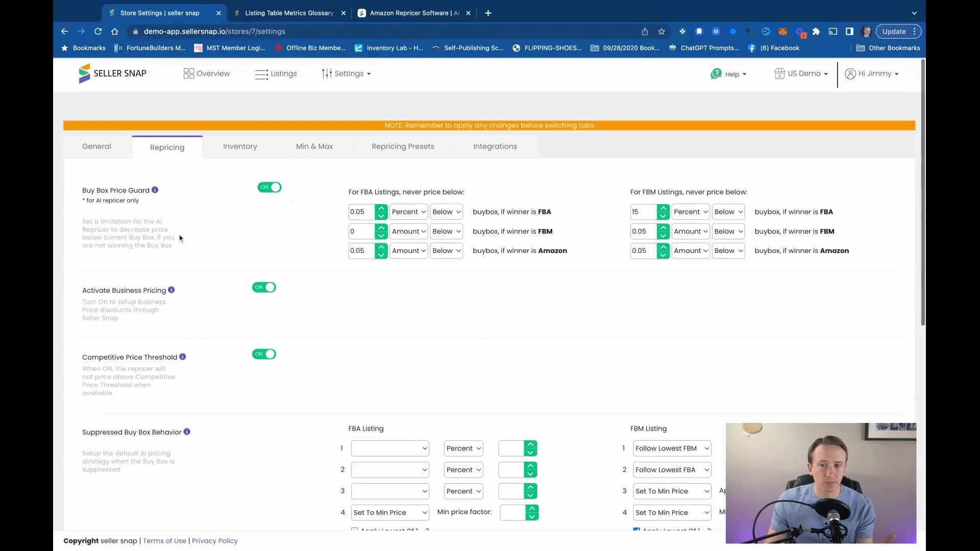
triple_click(85, 205)
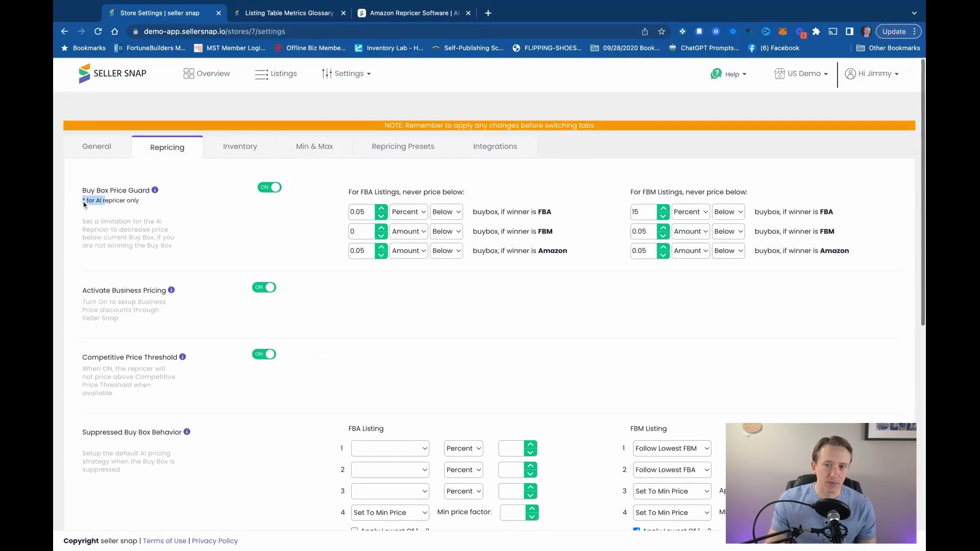
click(117, 225)
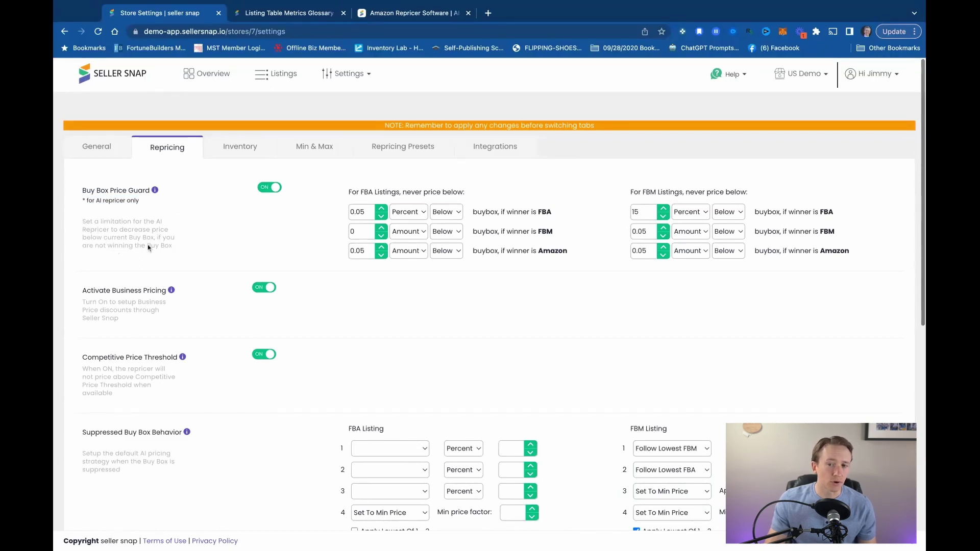
triple_click(177, 253)
click(179, 254)
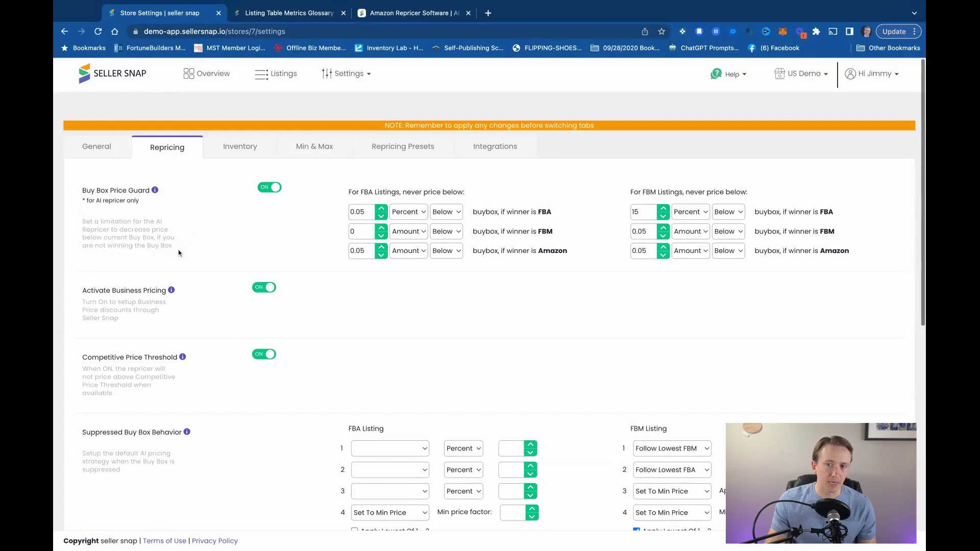
Open the help article on Buy Box Price Guard, highlight its explanation and "Game Theory AI Repricer" while reading, and close the article.
click(155, 190)
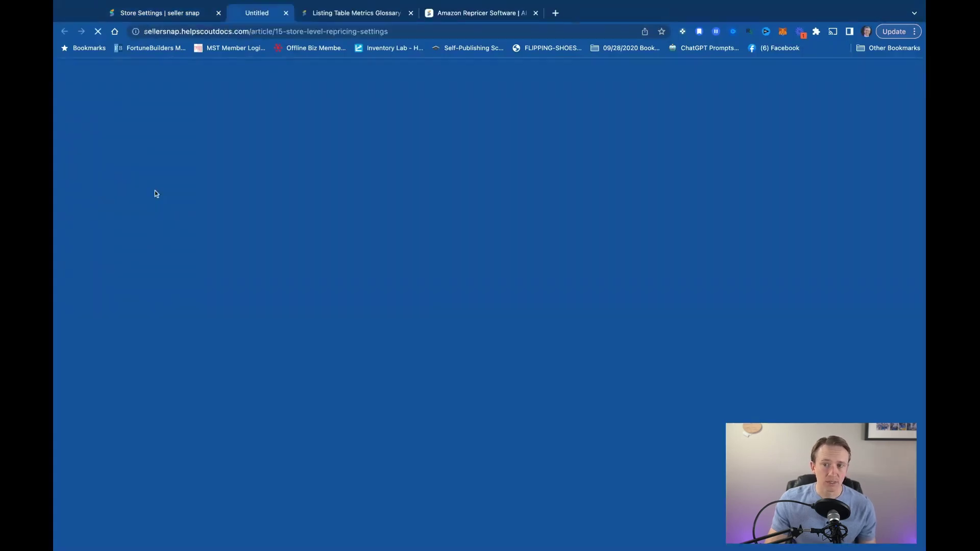
scroll(443, 189, down, 8)
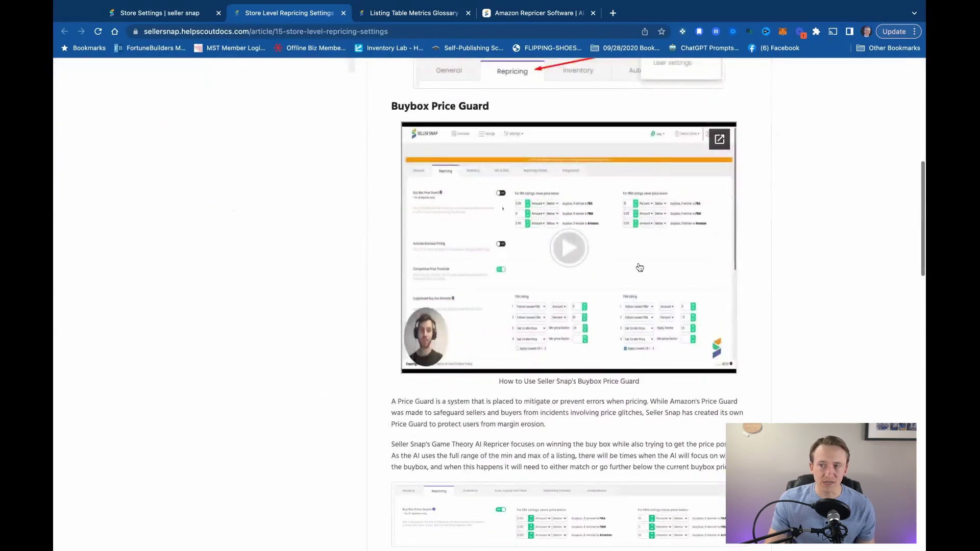
scroll(509, 330, down, 1)
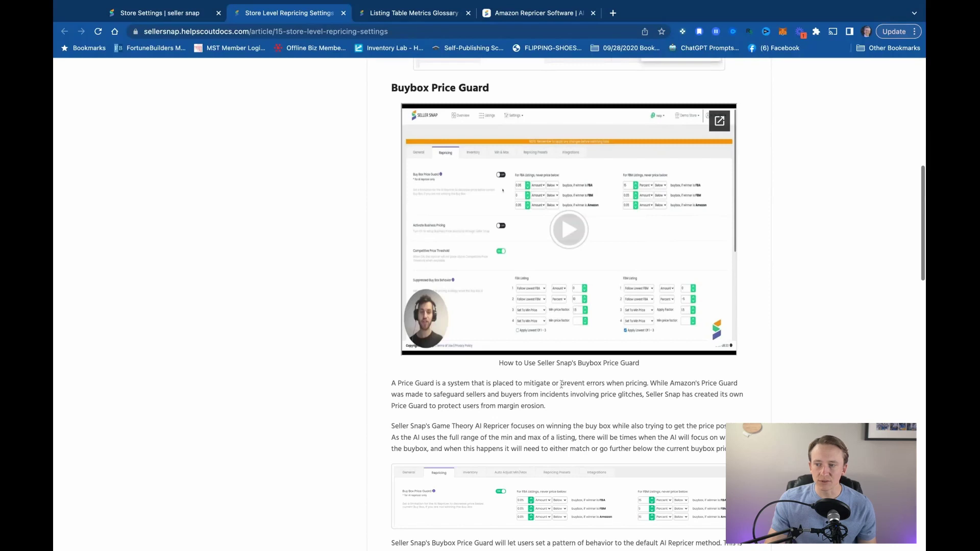
drag(561, 385, 545, 407)
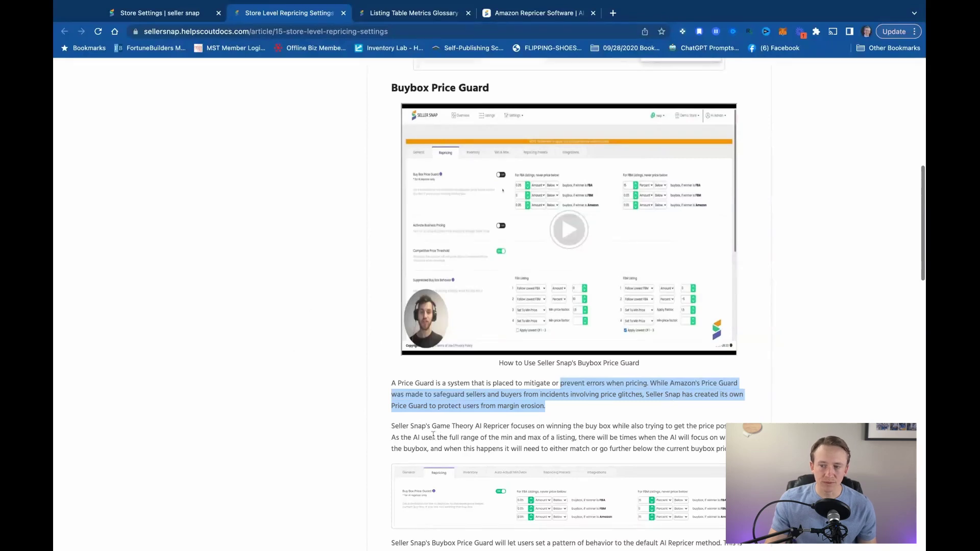
click(430, 425)
drag(512, 427, 428, 427)
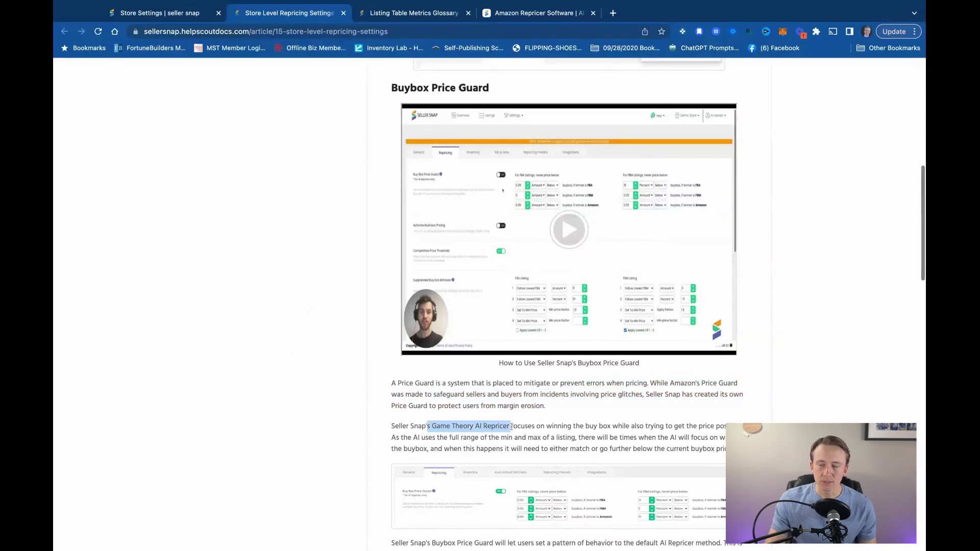
click(343, 13)
Review the remaining repricing settings, from Activate Business Pricing and Suppressed Buy Box Behavior through Amazon Min & Max Allowed Price.
scroll(200, 280, down, 3)
scroll(201, 280, down, 2)
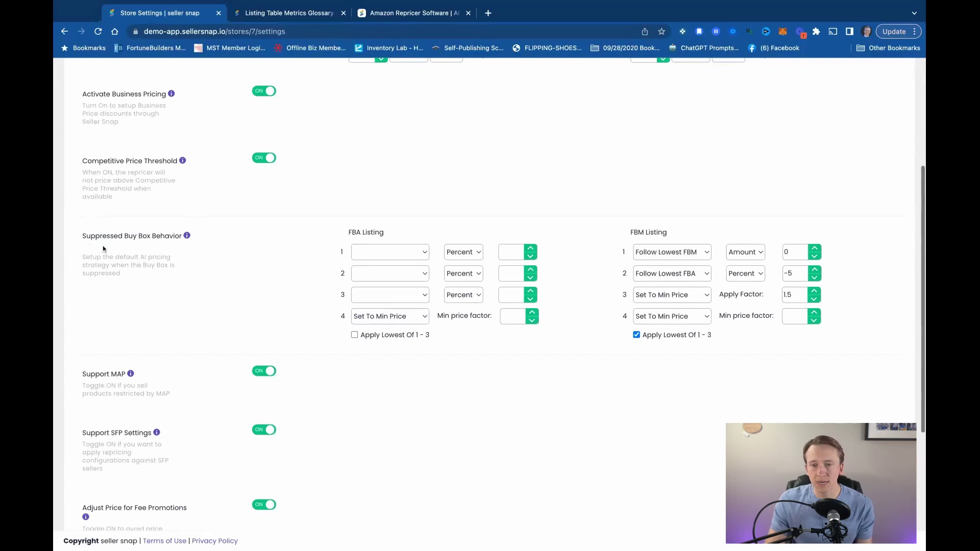
scroll(122, 276, down, 3)
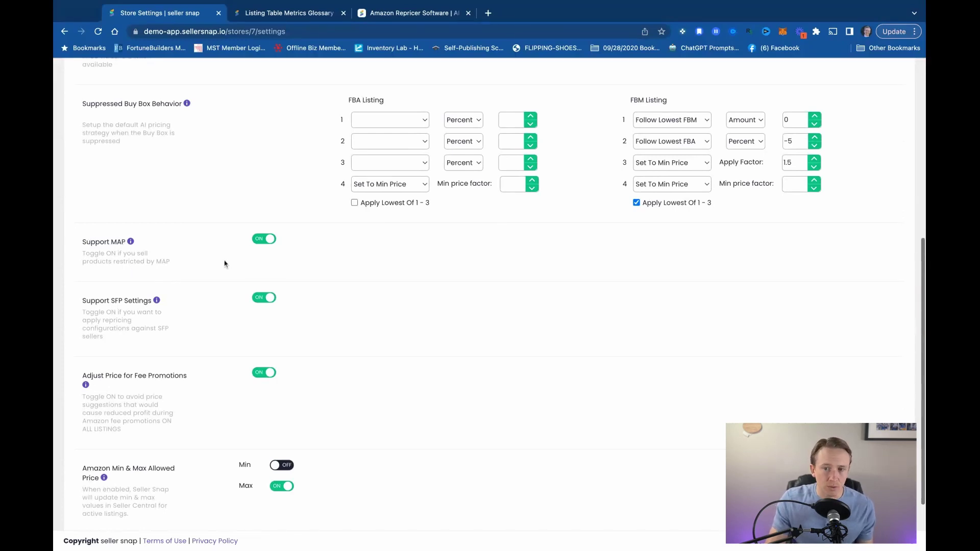
scroll(225, 264, down, 1)
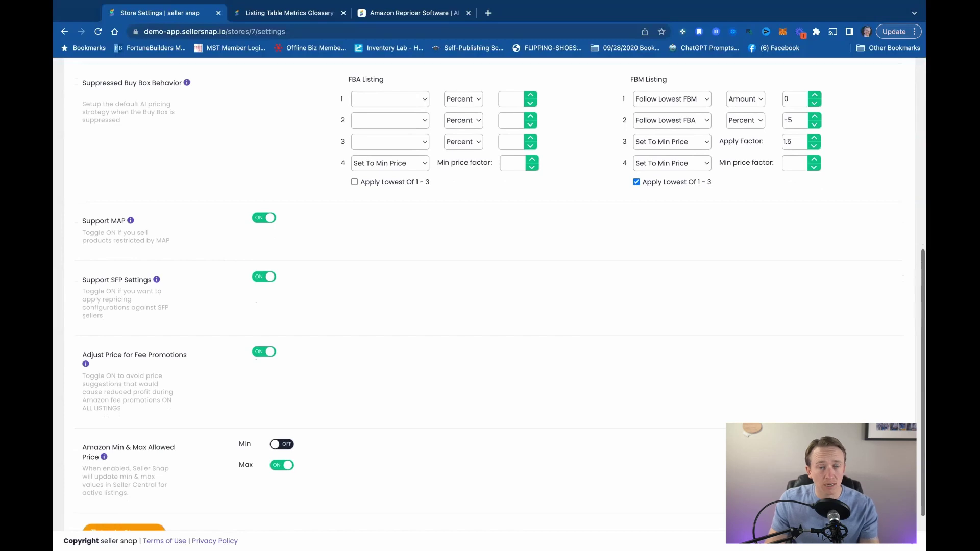
scroll(490, 296, down, 3)
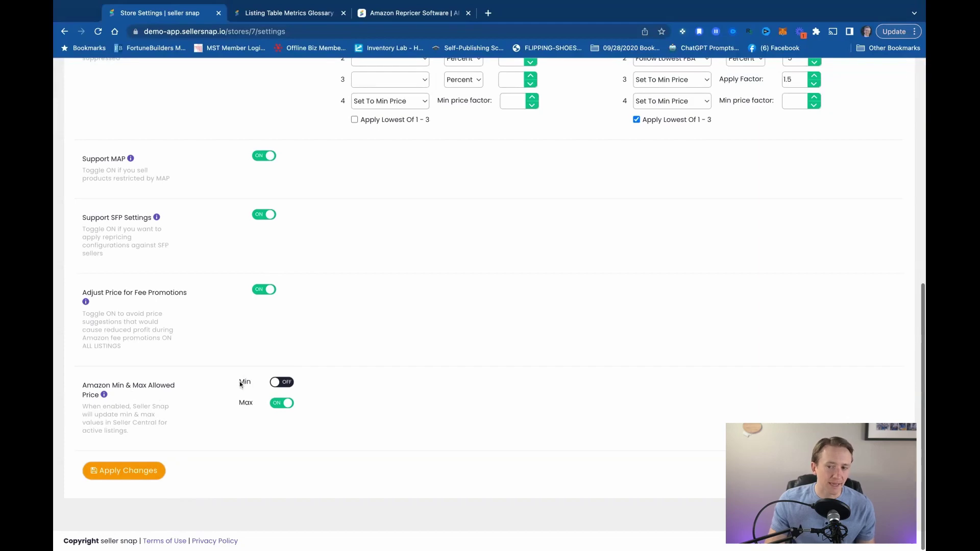
scroll(363, 395, up, 8)
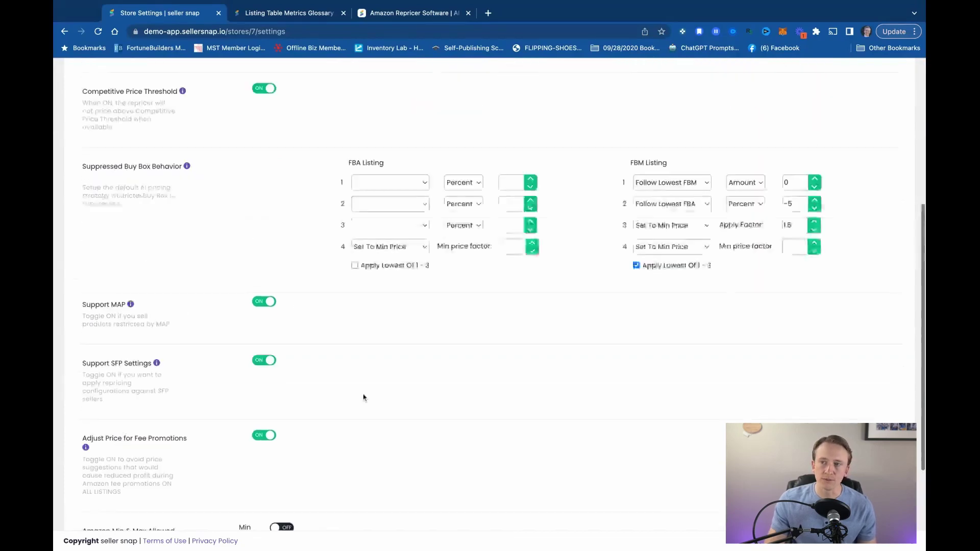
View the store's inventory lead time and coverage settings, and review the Min & Max sources and tier markups.
click(240, 149)
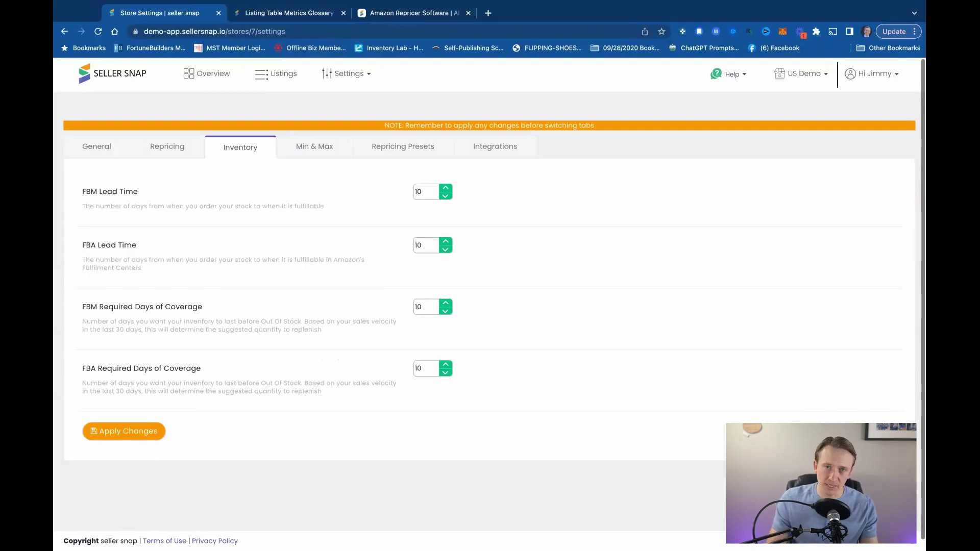
click(322, 146)
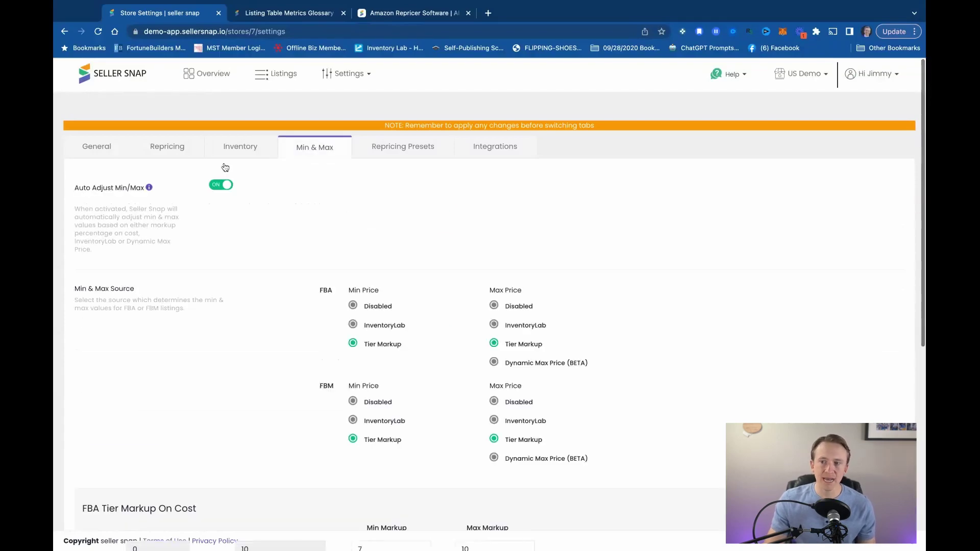
scroll(212, 232, down, 5)
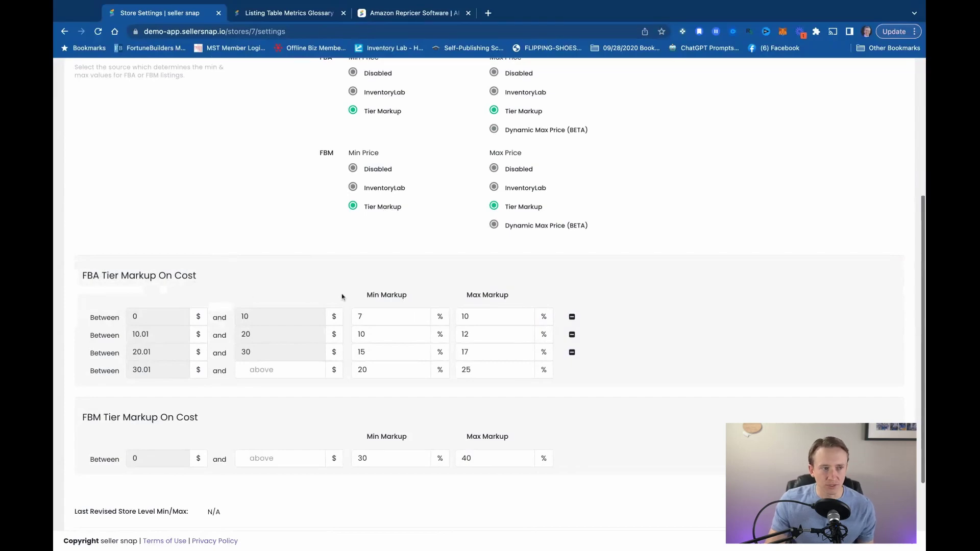
scroll(342, 297, up, 5)
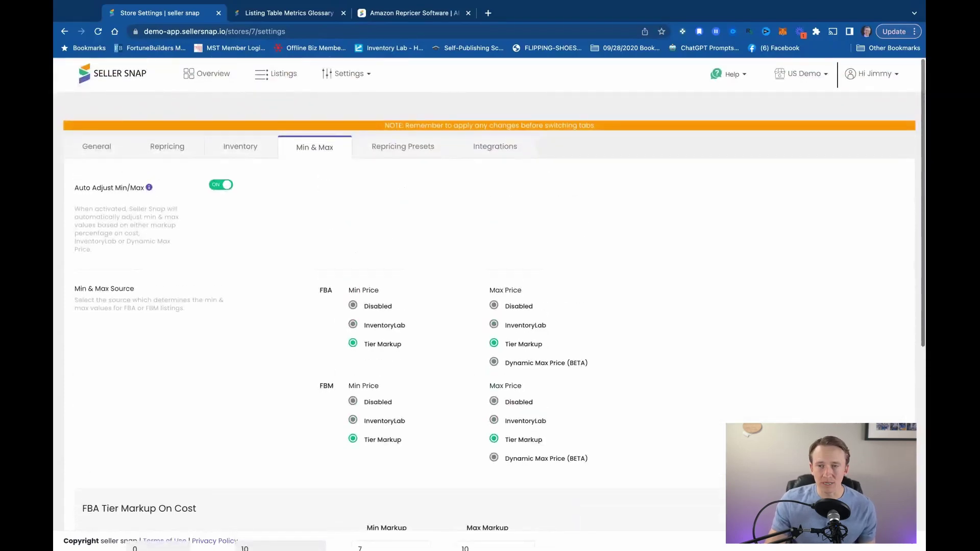
View the store's repricing presets and look through the available system integrations.
click(402, 151)
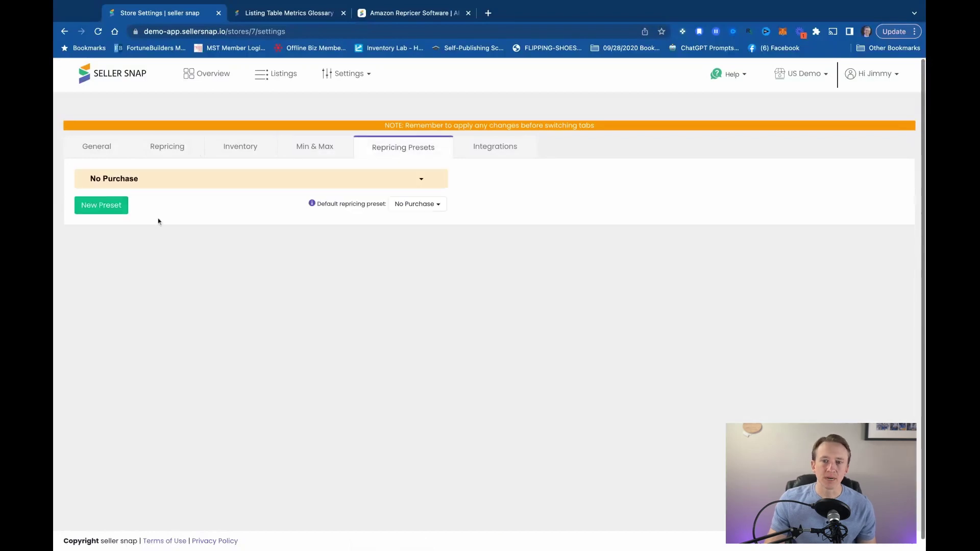
click(502, 148)
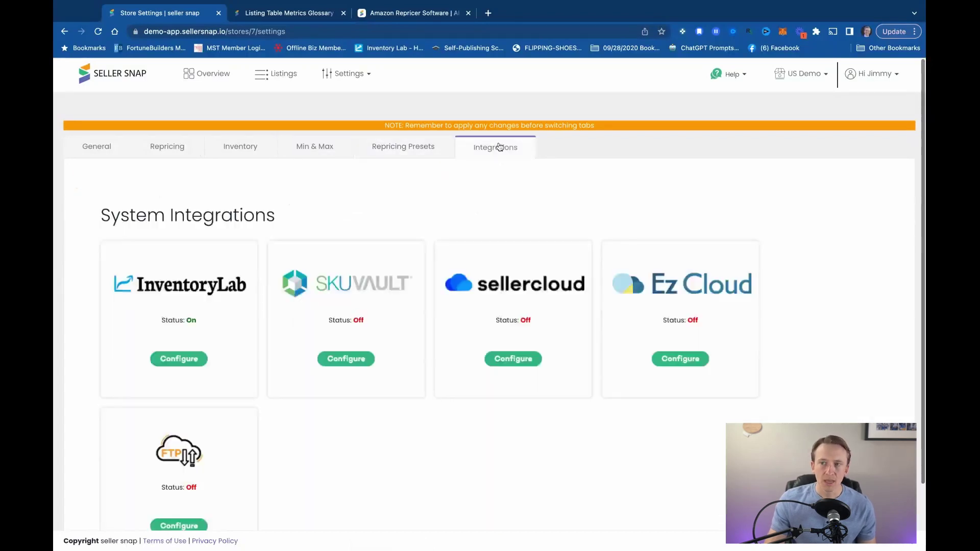
scroll(381, 276, down, 1)
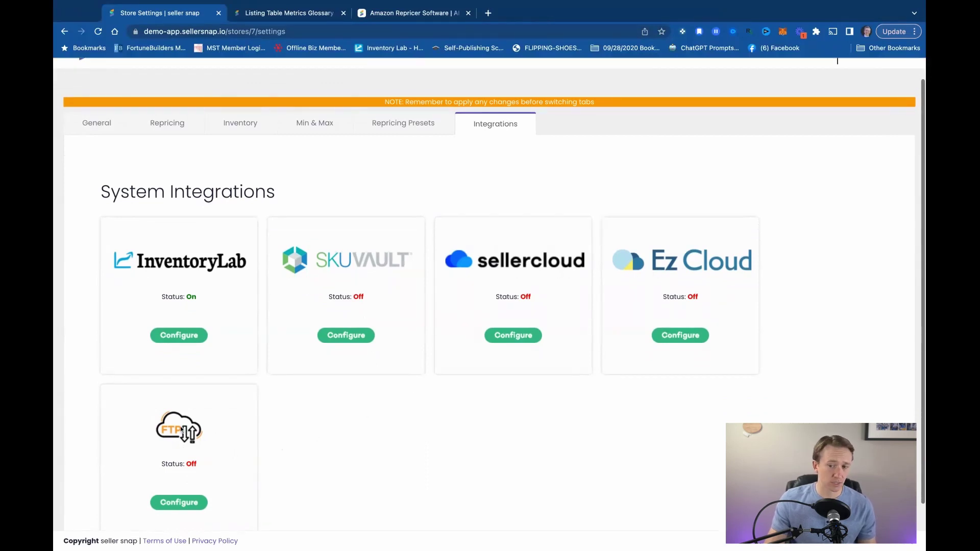
scroll(322, 440, down, 2)
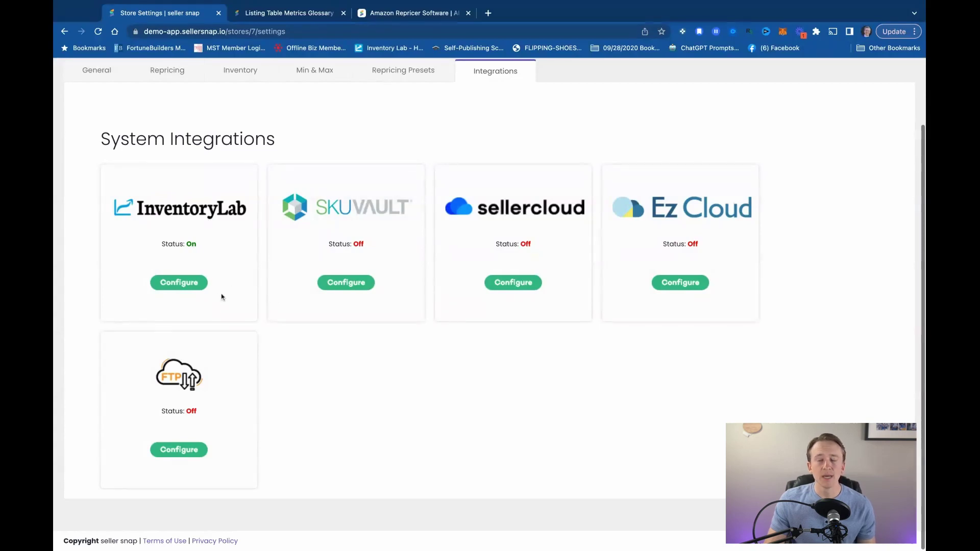
scroll(278, 395, up, 3)
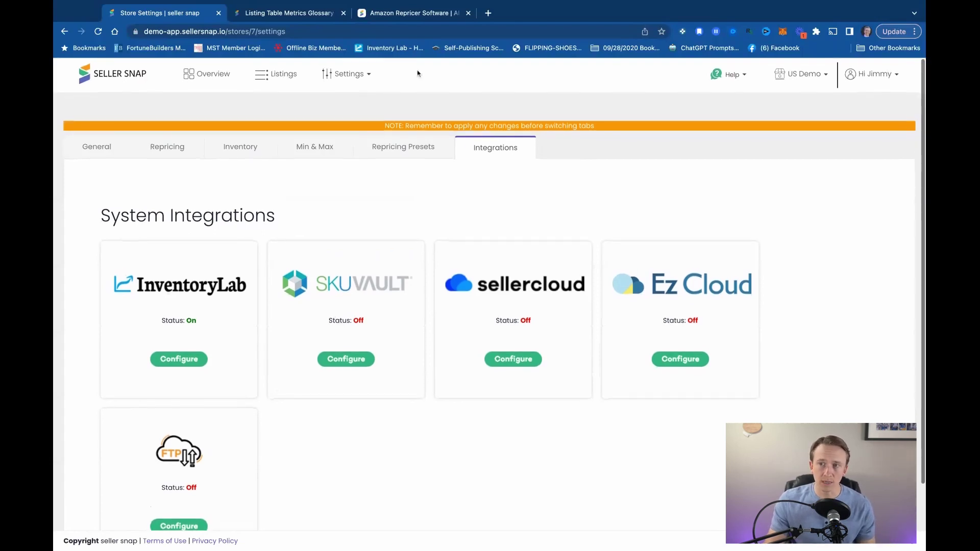
Open the user settings, view the saved views in the View Manager, and switch to Scheduled Reports.
click(343, 83)
click(350, 138)
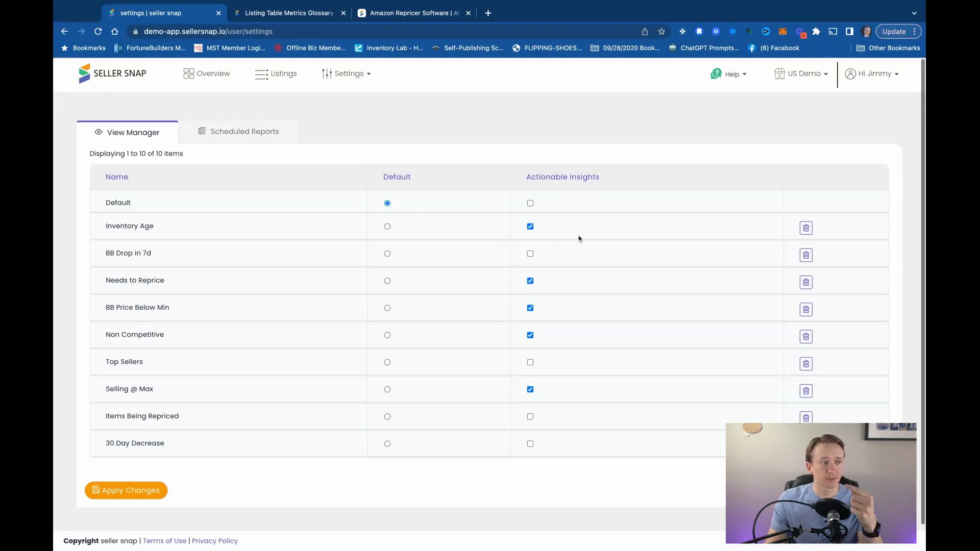
click(231, 131)
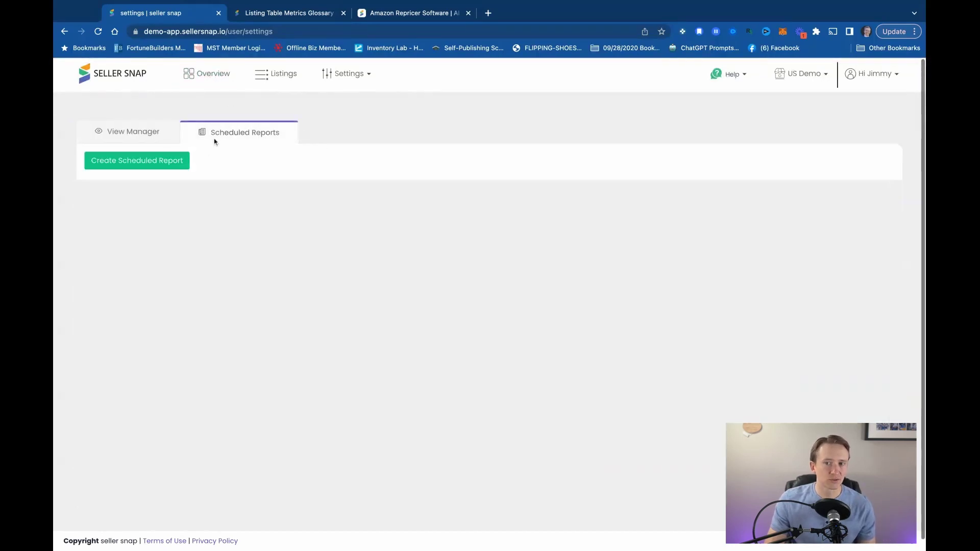
Start a new scheduled report, choosing US Demo as the store and BB Price Below Min as the view.
click(175, 166)
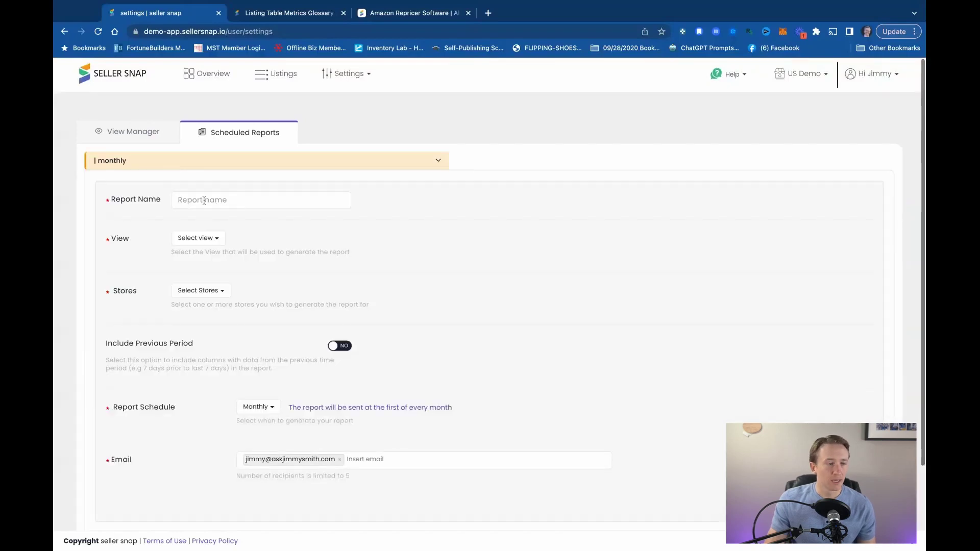
scroll(230, 212, down, 1)
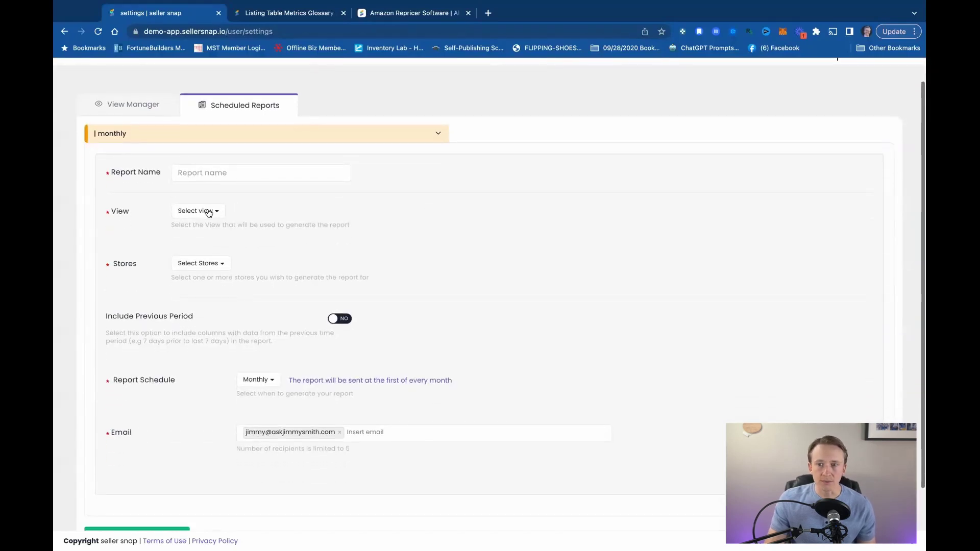
click(212, 211)
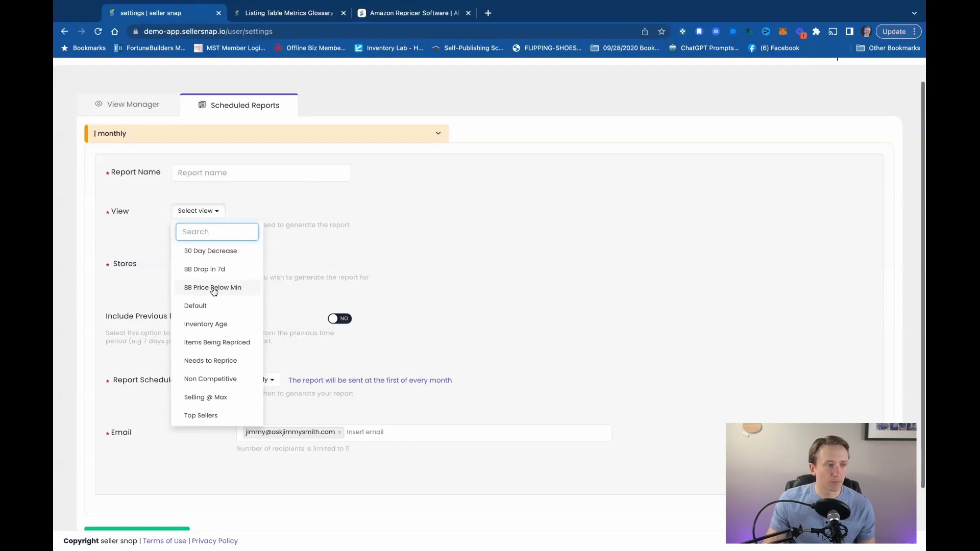
click(366, 252)
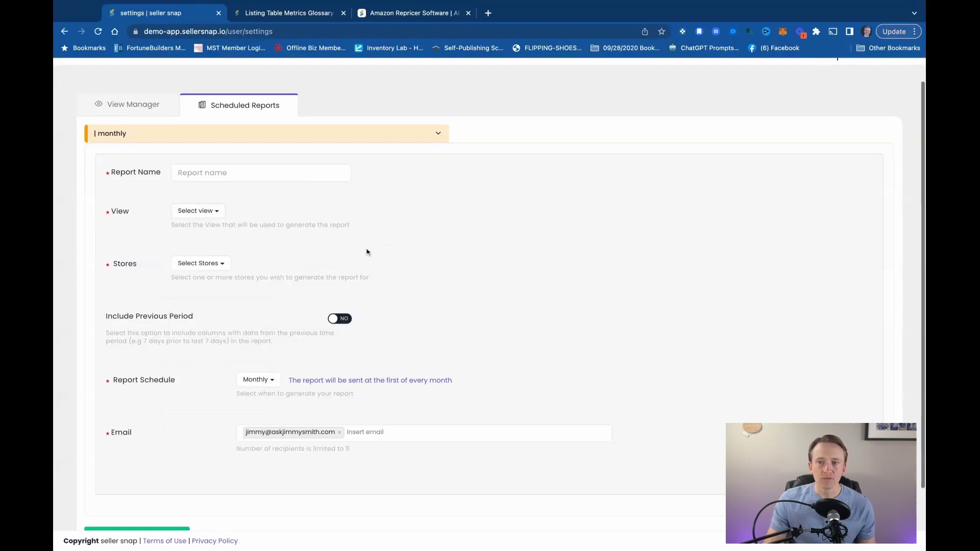
click(219, 266)
click(217, 306)
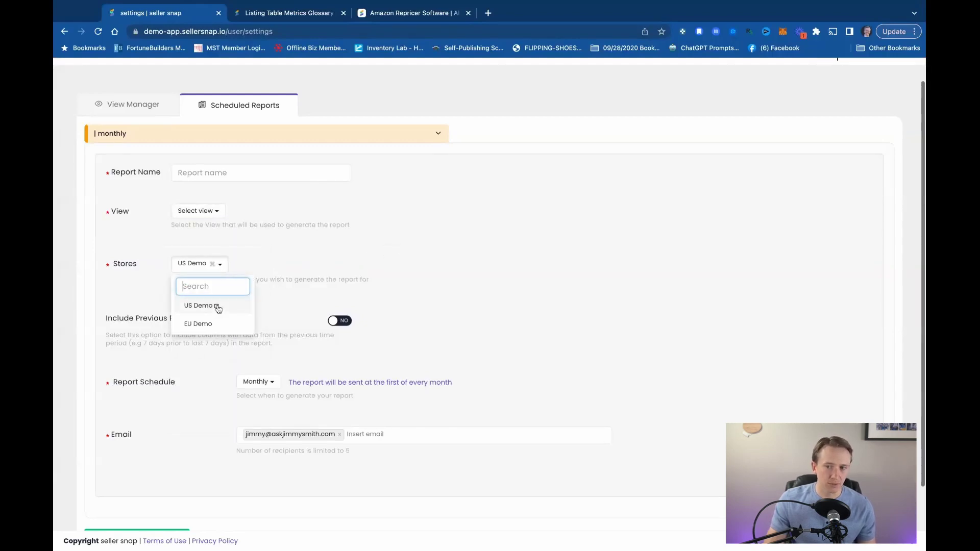
click(206, 214)
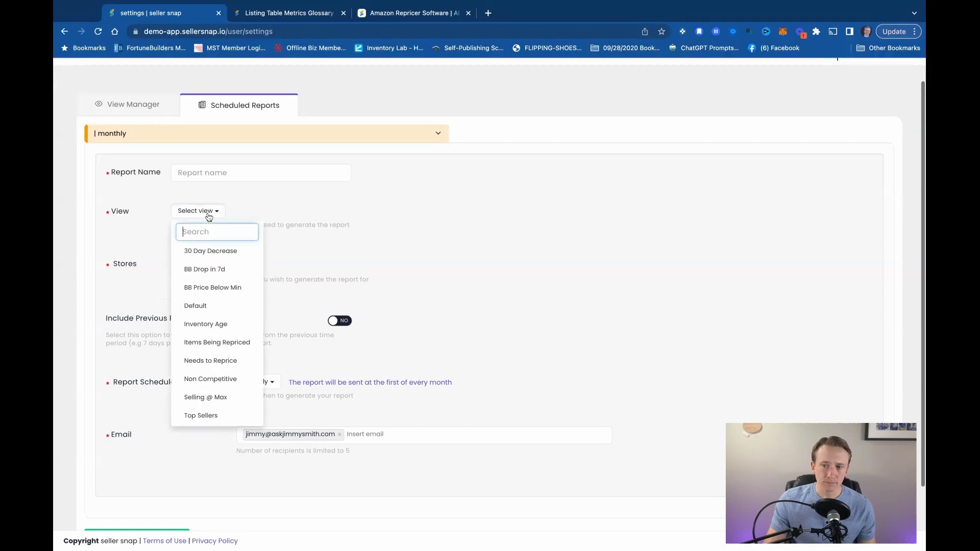
click(209, 288)
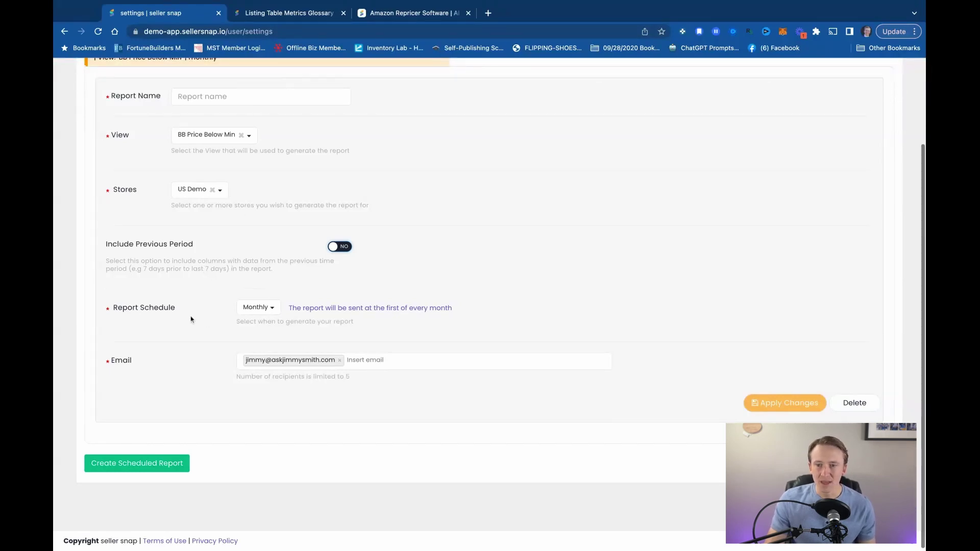
View the report schedule frequency options, review the rest of the scheduled report form, and return to the Overview.
click(254, 309)
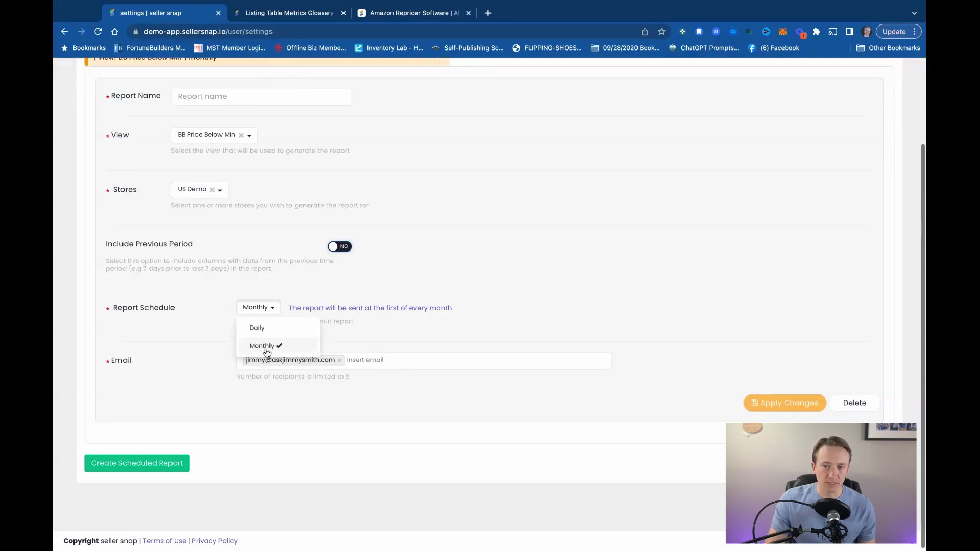
click(205, 328)
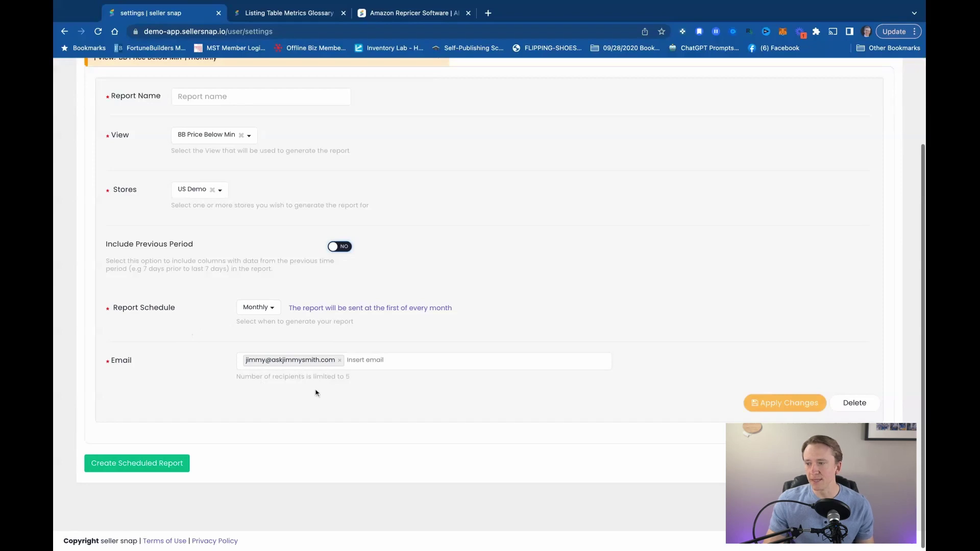
scroll(315, 393, up, 3)
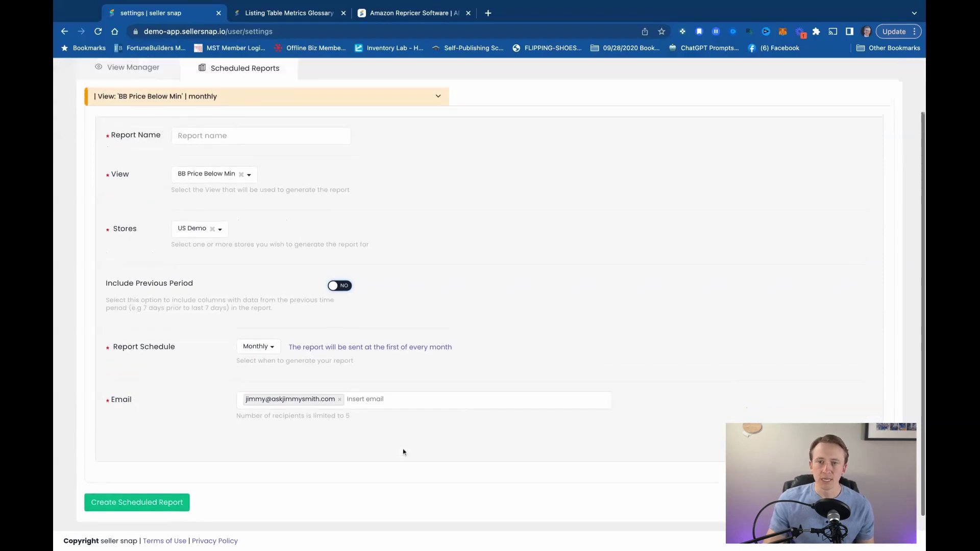
scroll(403, 452, up, 3)
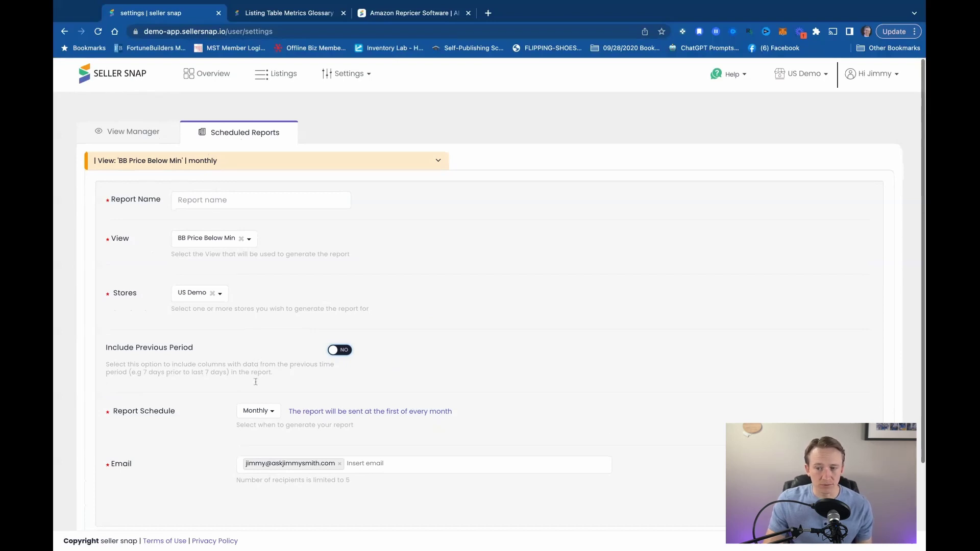
scroll(252, 480, down, 2)
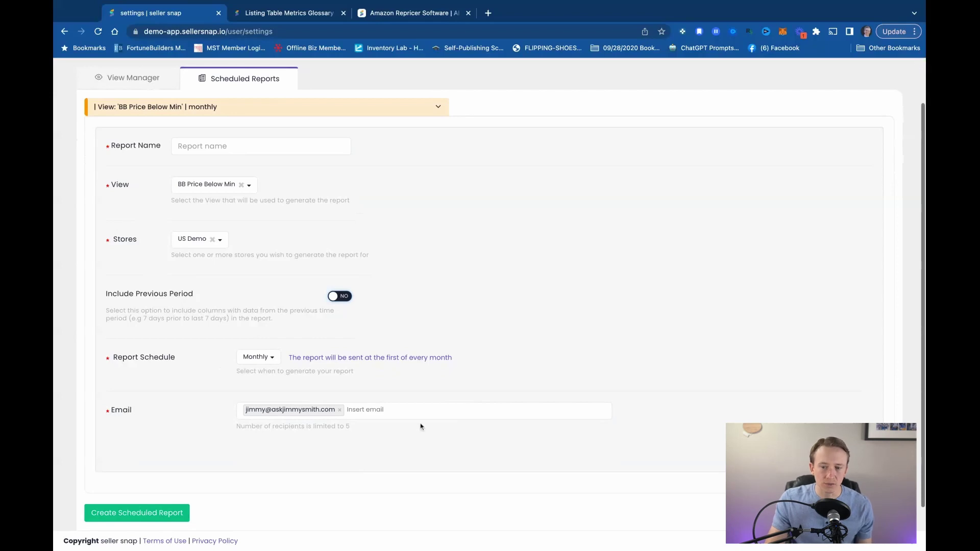
scroll(370, 280, up, 2)
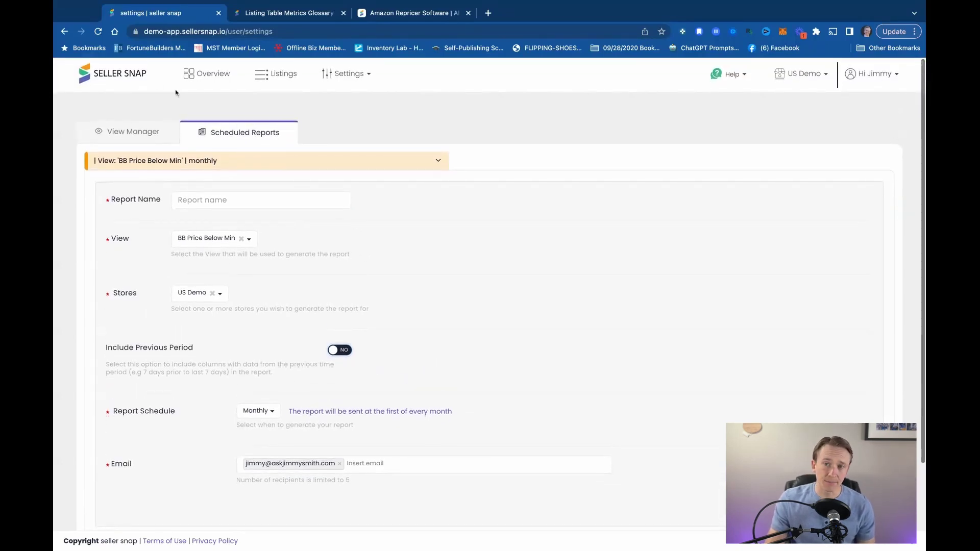
click(207, 76)
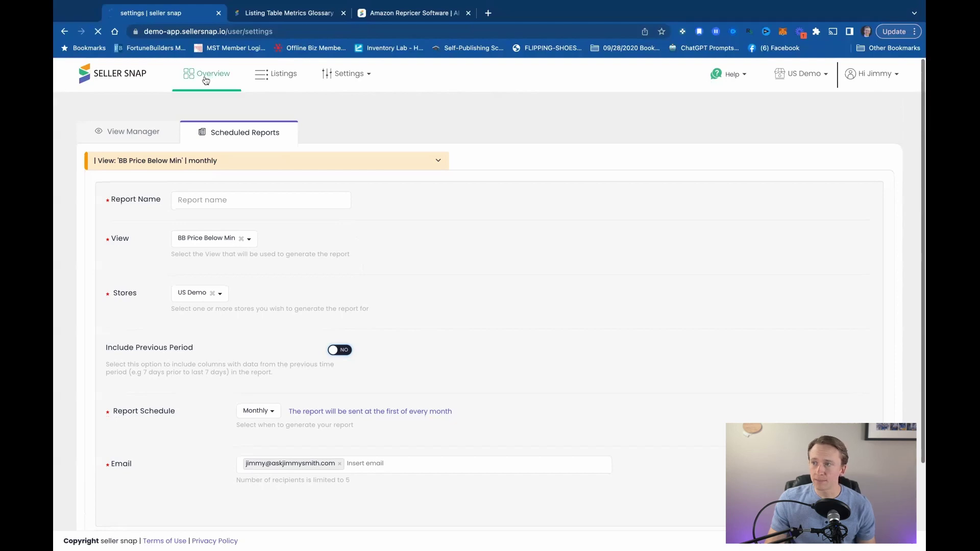